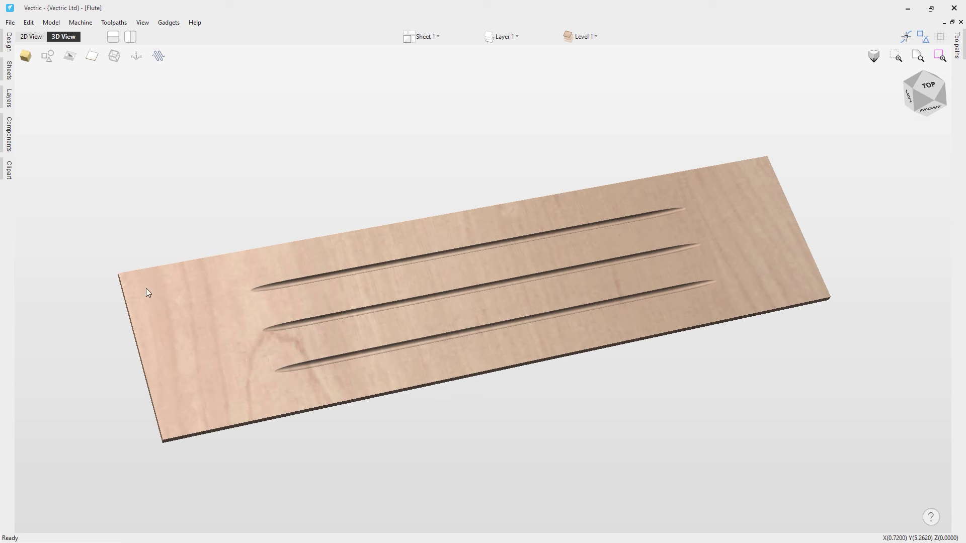
Close the open Flute file and create a new job 24 inches wide, 6 inches high and 0.25 inches thick.
click(11, 22)
click(28, 67)
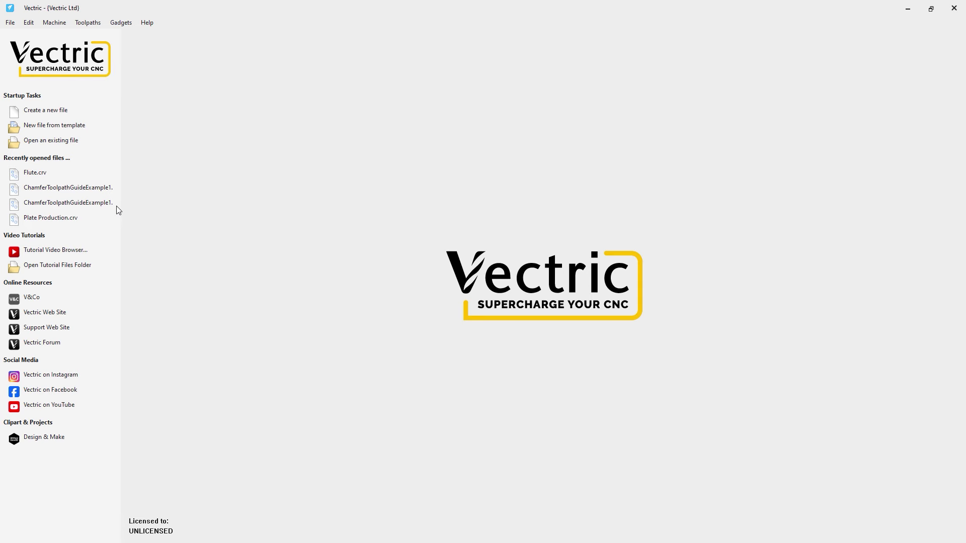
click(53, 112)
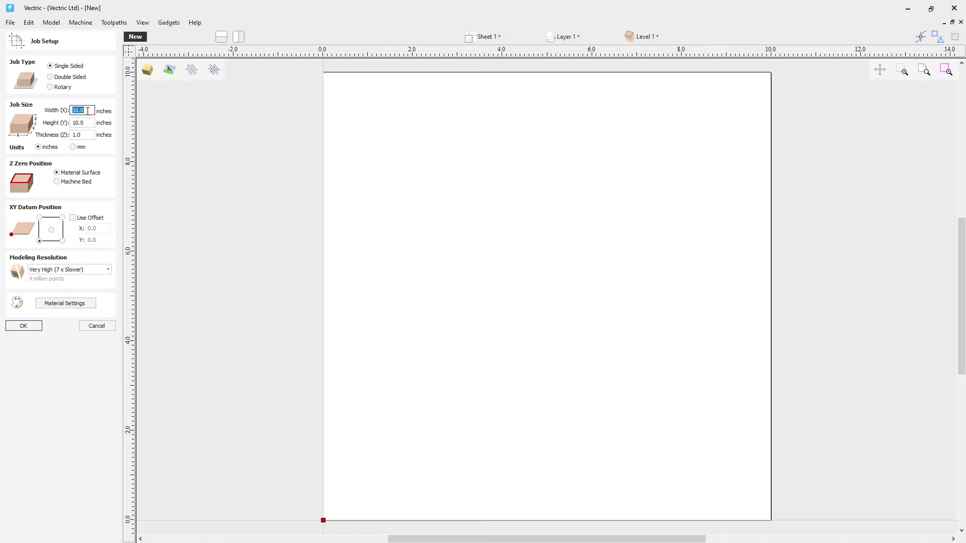
text(24)
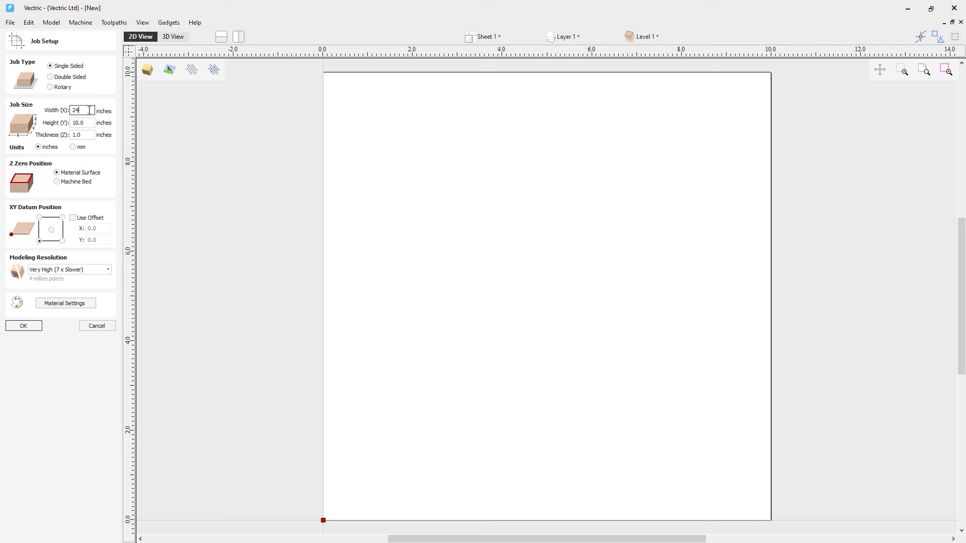
key(Tab)
text(6)
key(Tab)
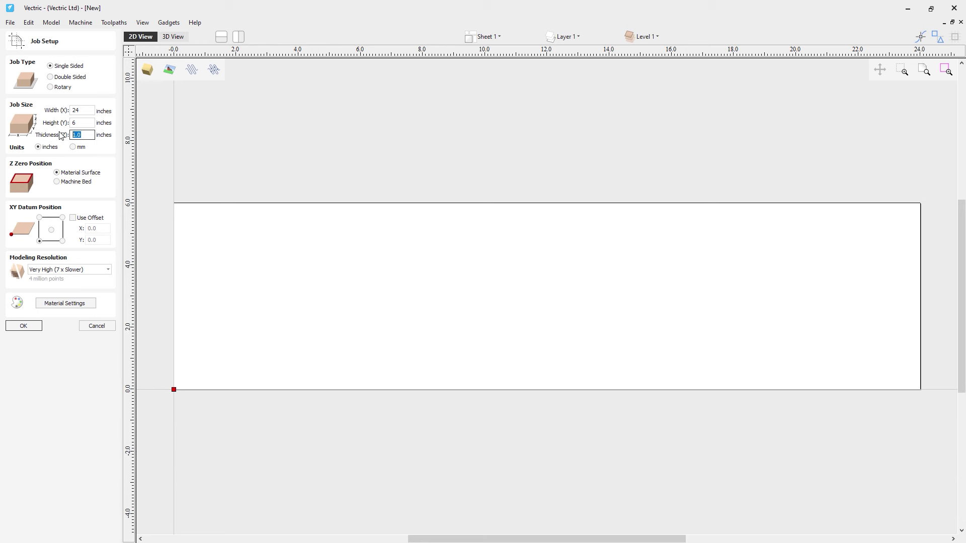
text(0.25)
click(23, 325)
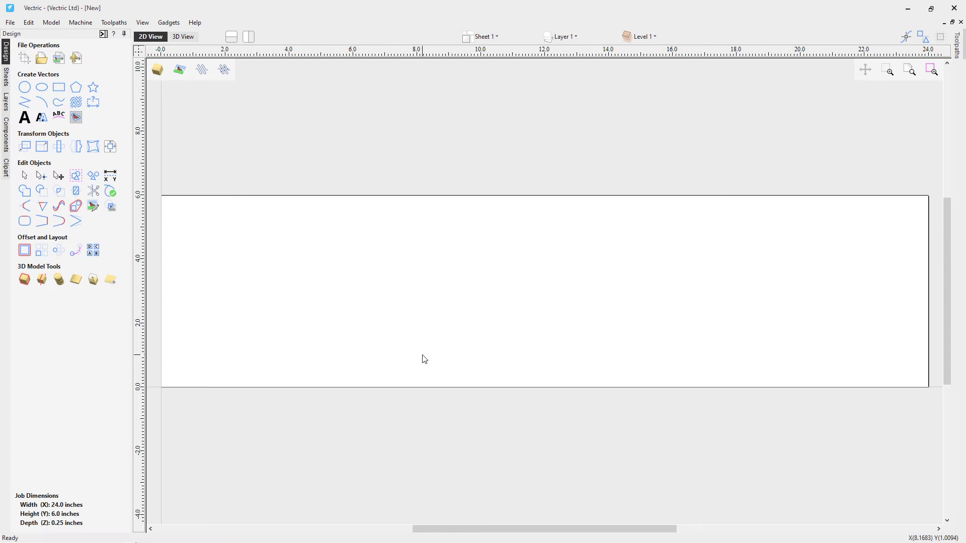
Create a straight polyline from X 4, Y 1.5 to X 20, Y 1.5.
click(25, 104)
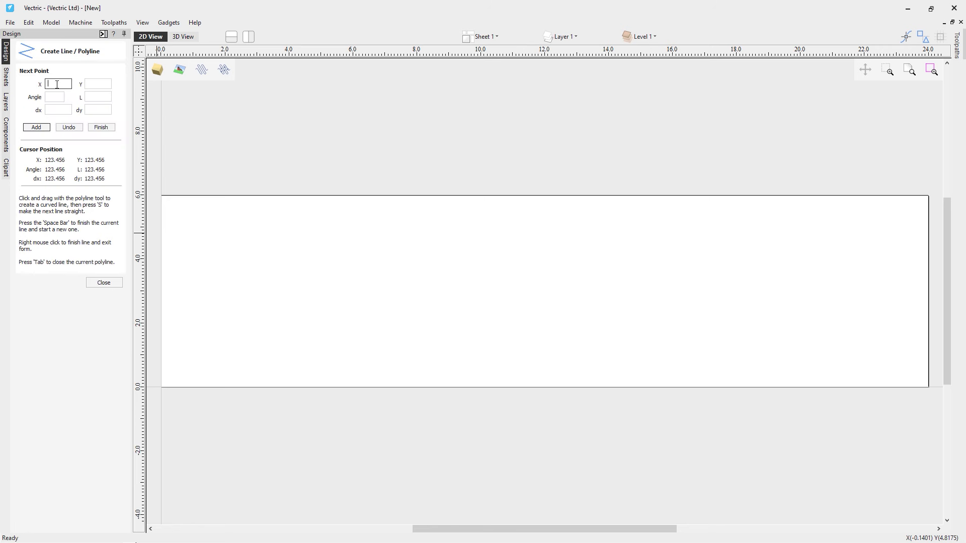
text(4)
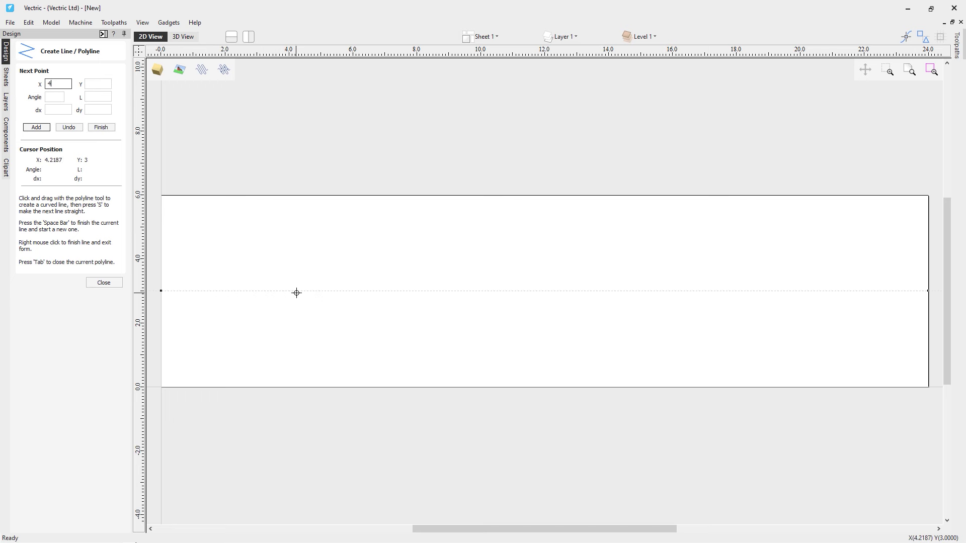
click(104, 84)
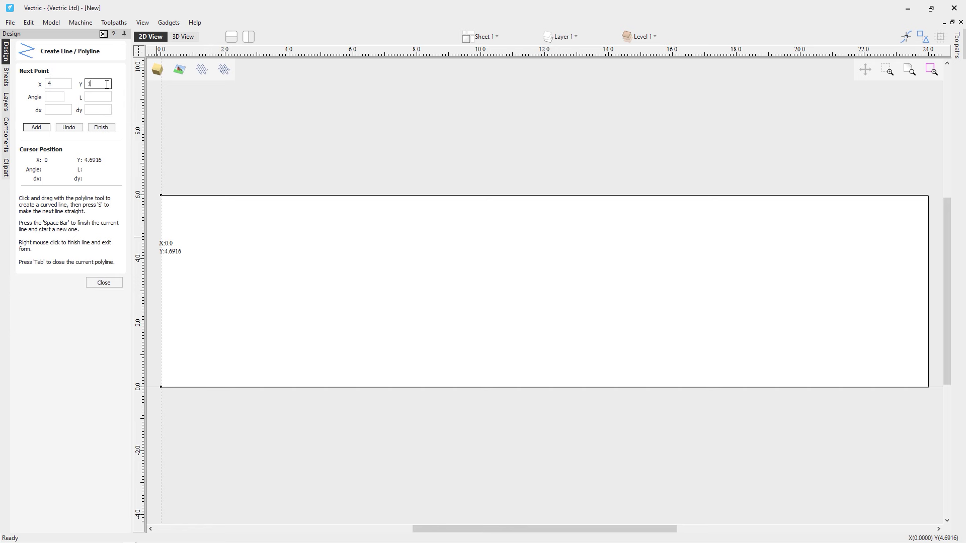
click(37, 127)
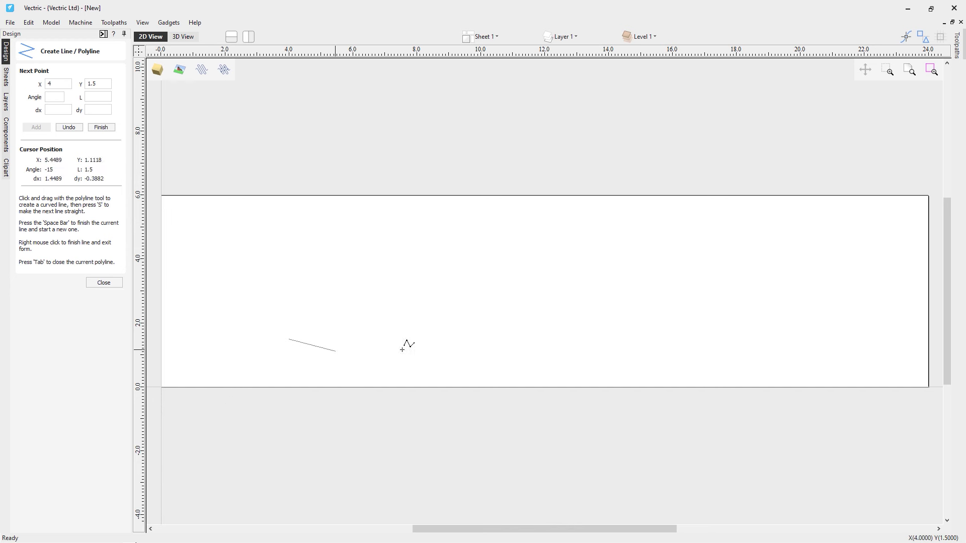
double_click(50, 84)
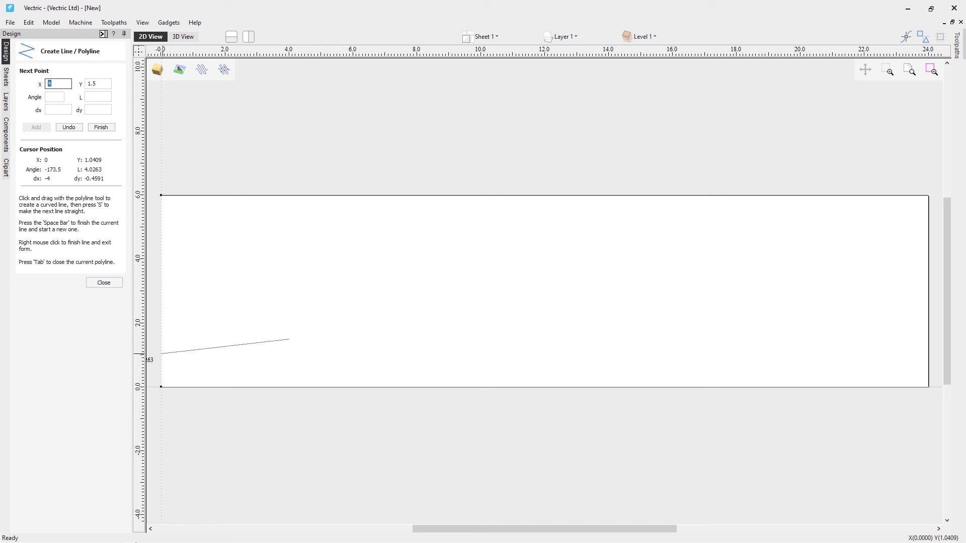
text(2)
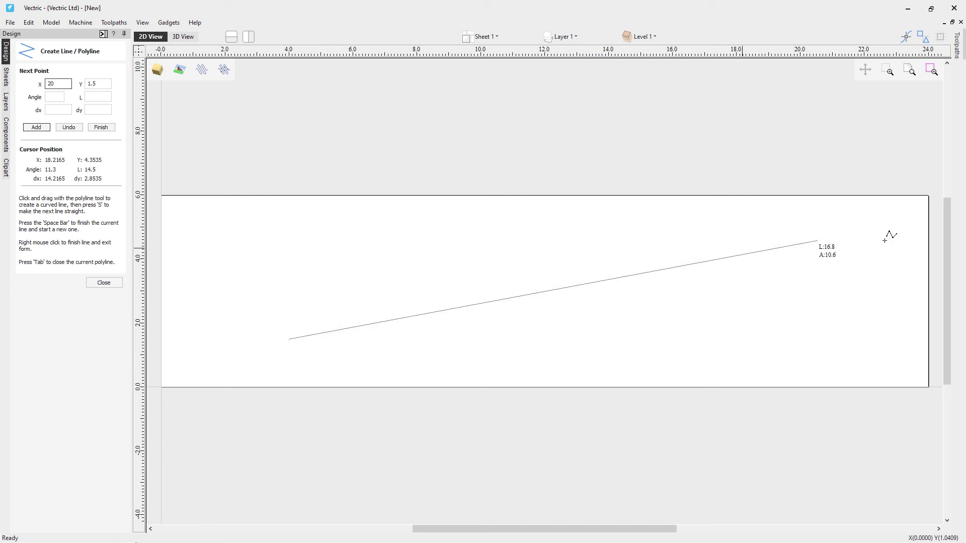
text(0)
click(36, 127)
click(90, 286)
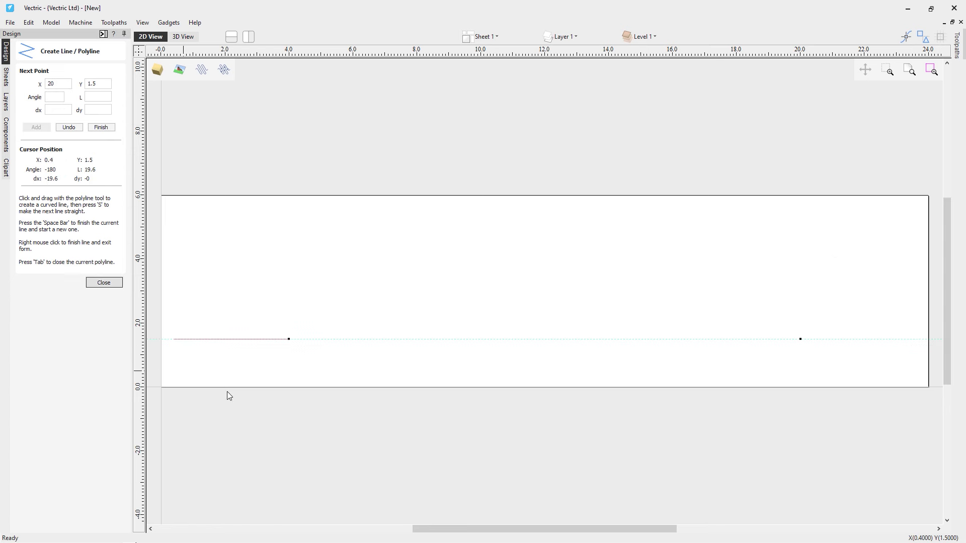
Array copy the line into 3 rows and 1 column with offset spacing of X 0 and Y 1.5 inches.
click(370, 340)
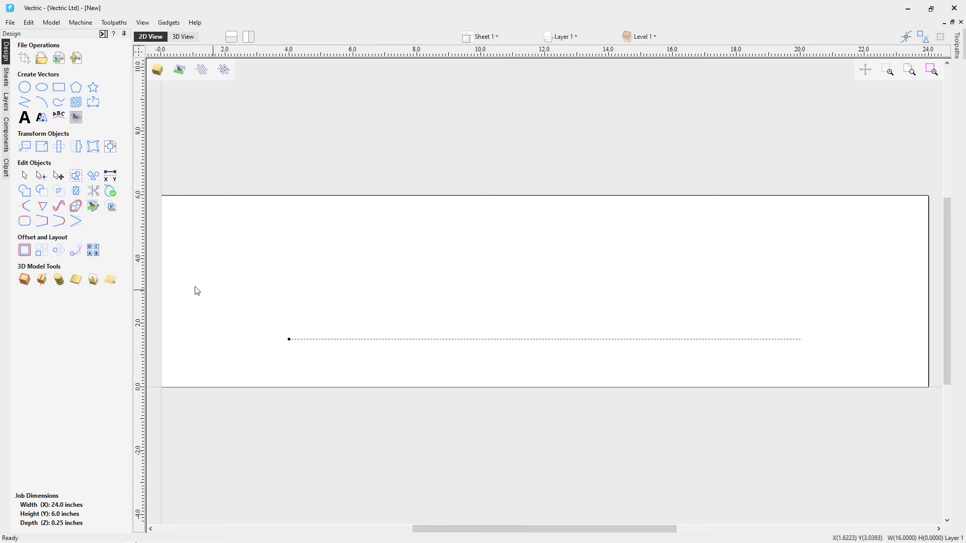
click(42, 251)
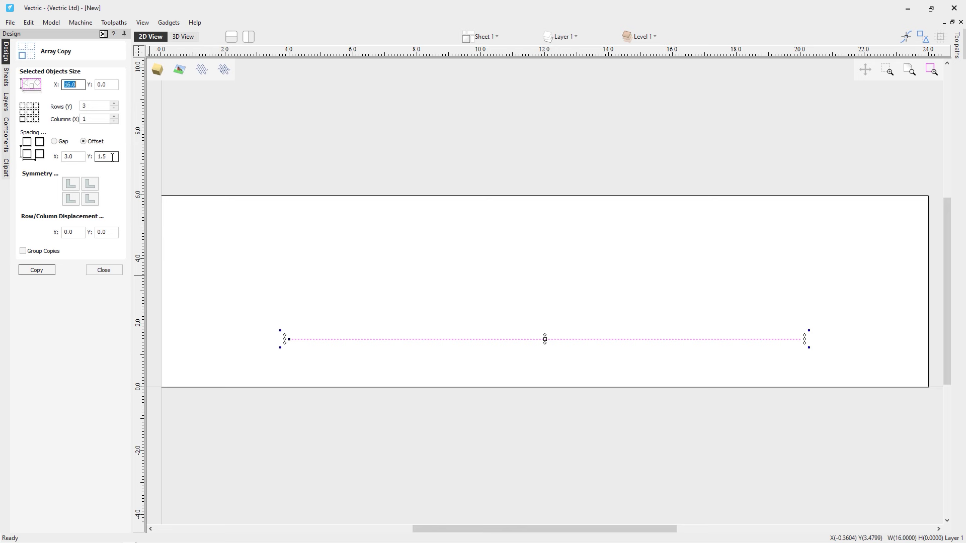
click(73, 157)
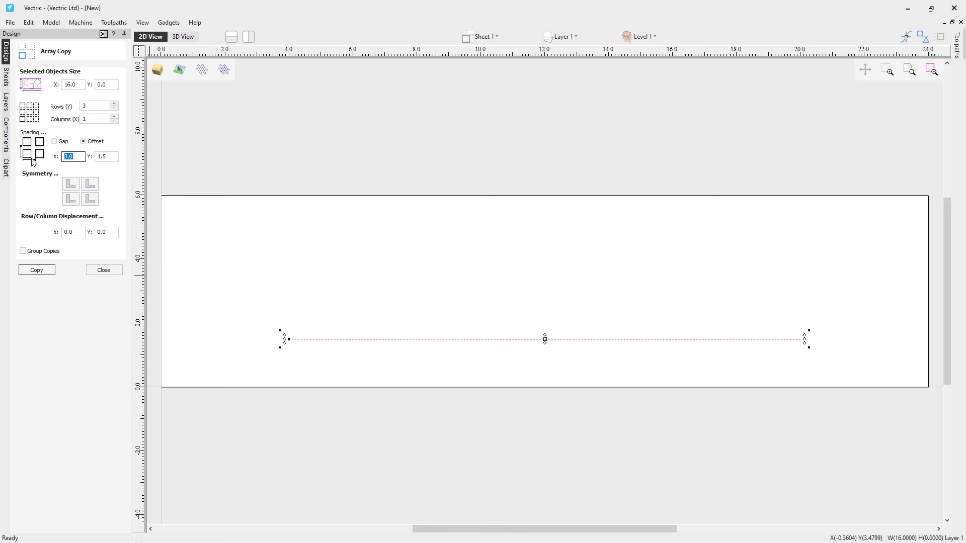
text(0)
click(42, 274)
click(103, 271)
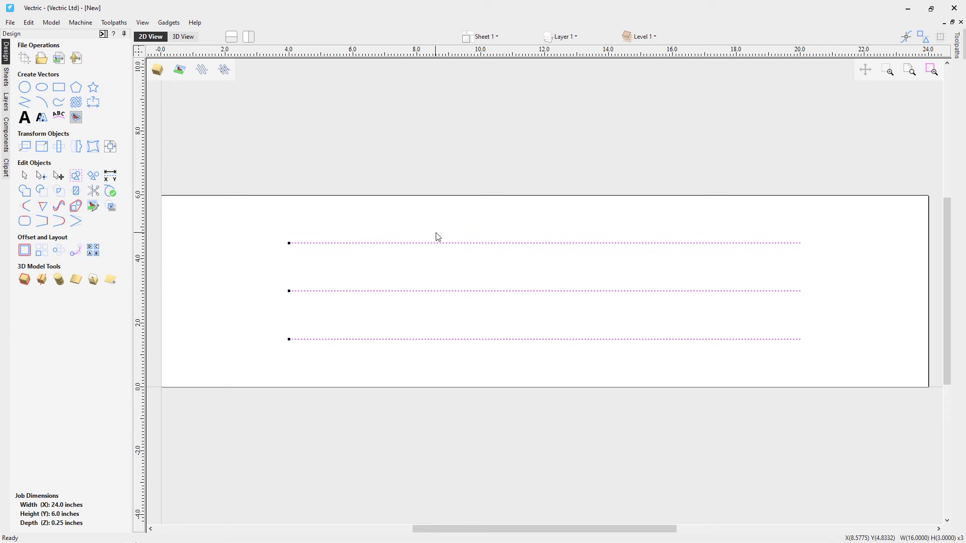
click(250, 276)
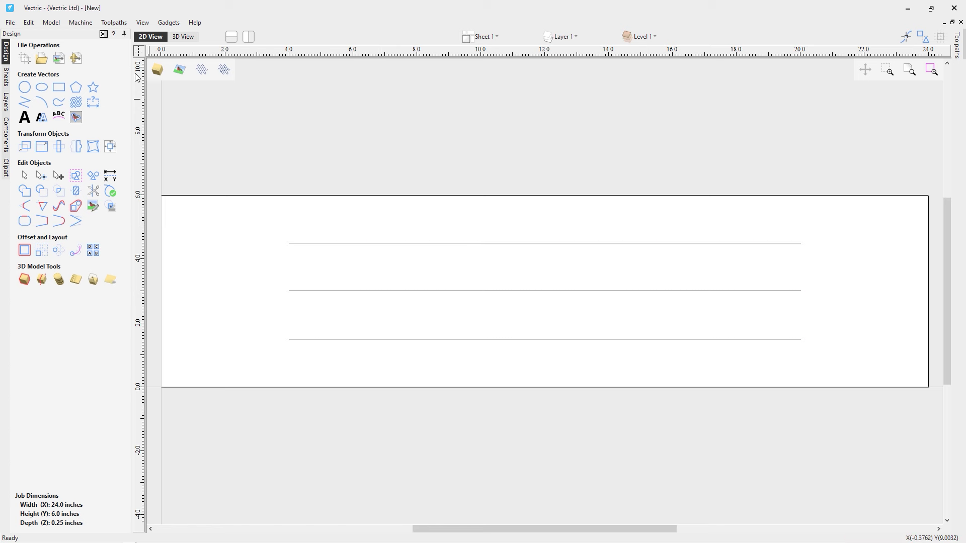
Review the thickness, plunge gap and home-position Z gap in the toolpath material setup and accept the settings.
click(103, 34)
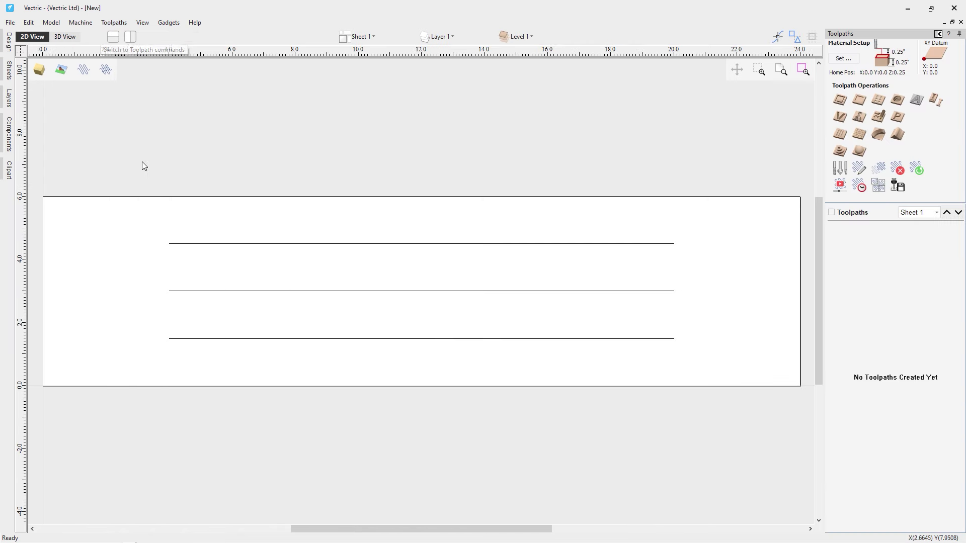
click(843, 59)
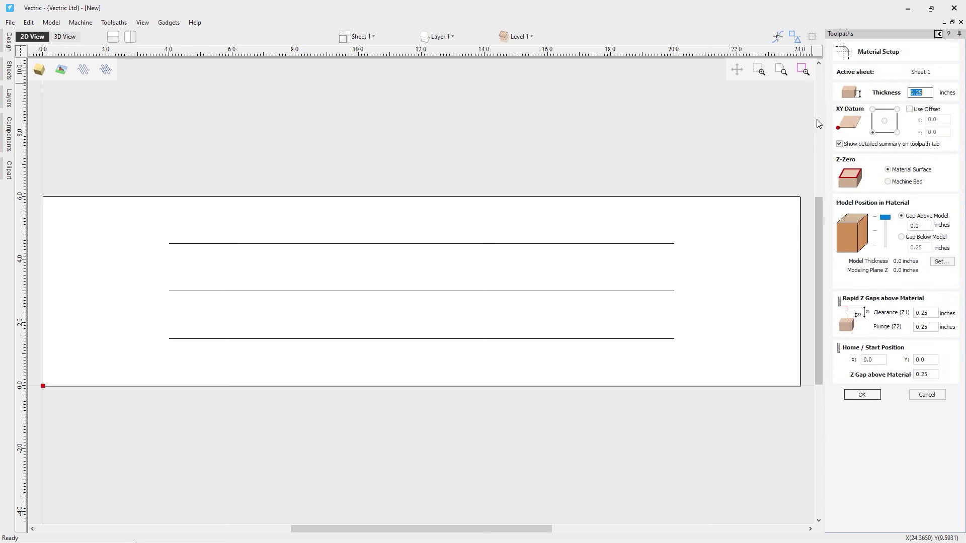
click(931, 92)
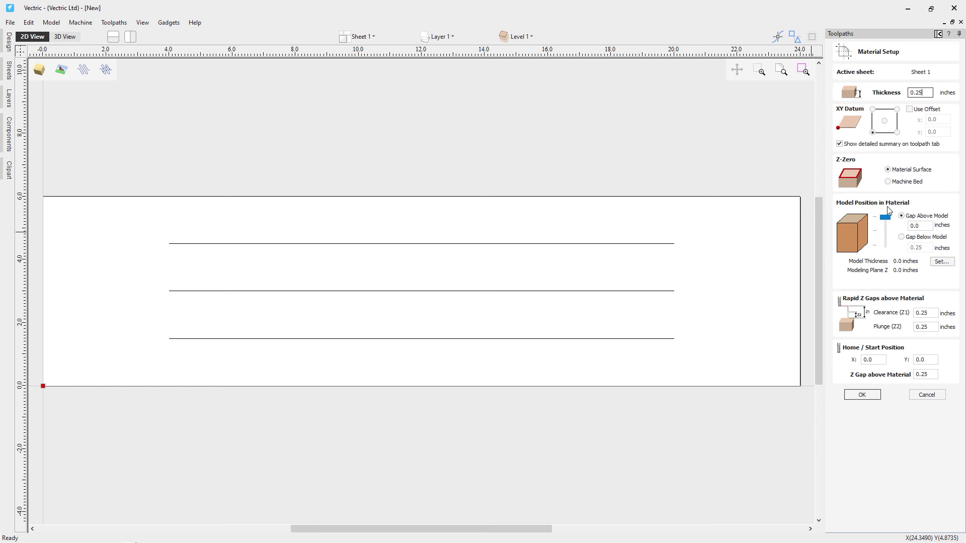
click(926, 327)
click(925, 375)
click(861, 395)
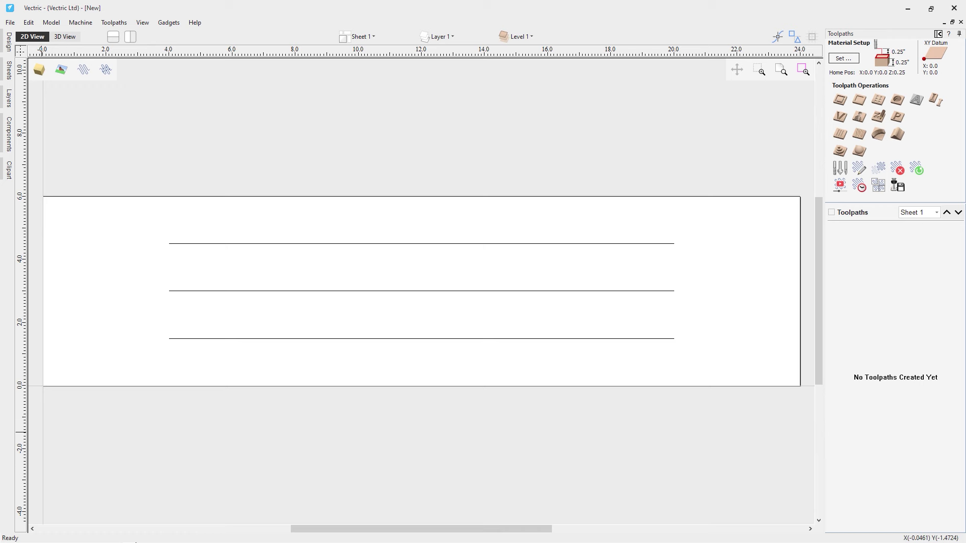
Start a fluting toolpath for all three lines with start depth 0.0, flute depth 0.2 inches and the 1/4" Ball Nose tool.
drag(126, 182, 773, 482)
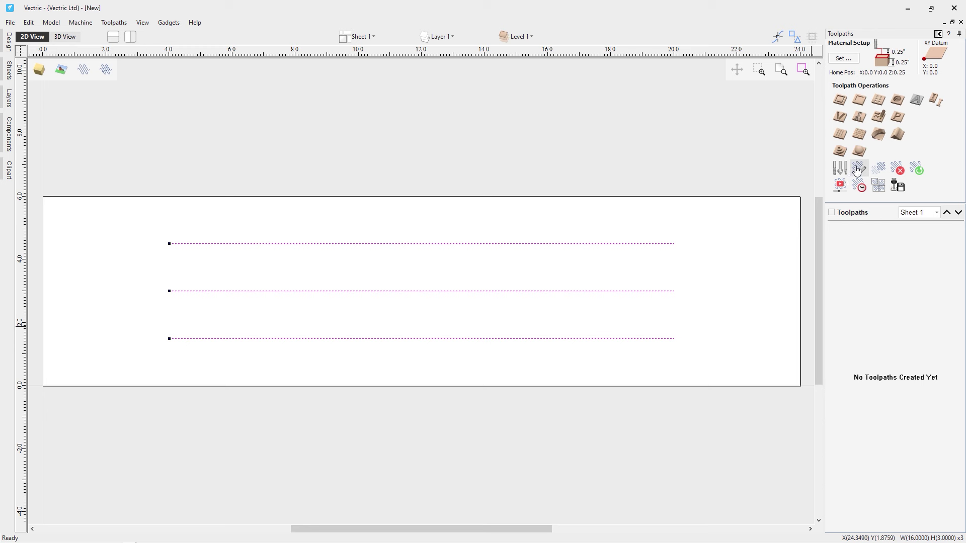
click(841, 134)
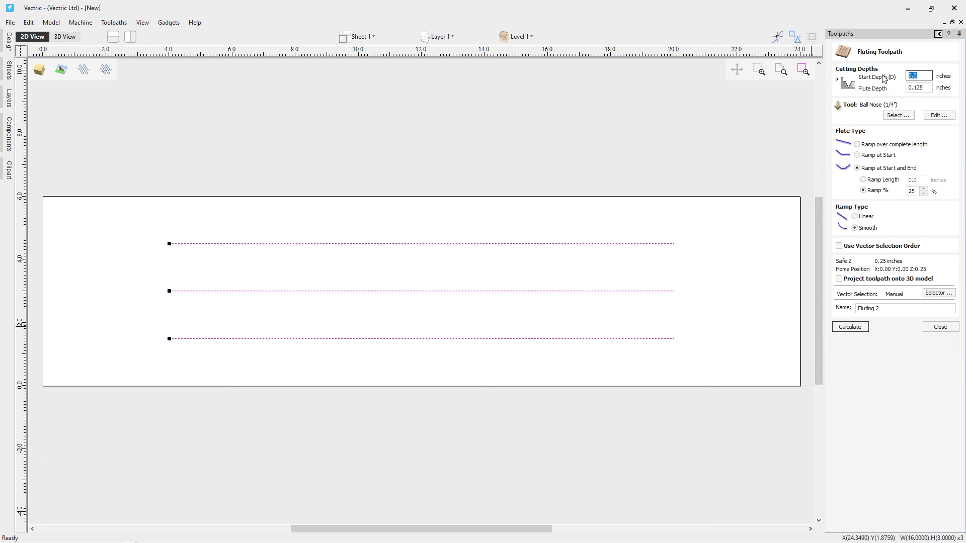
click(928, 74)
click(927, 87)
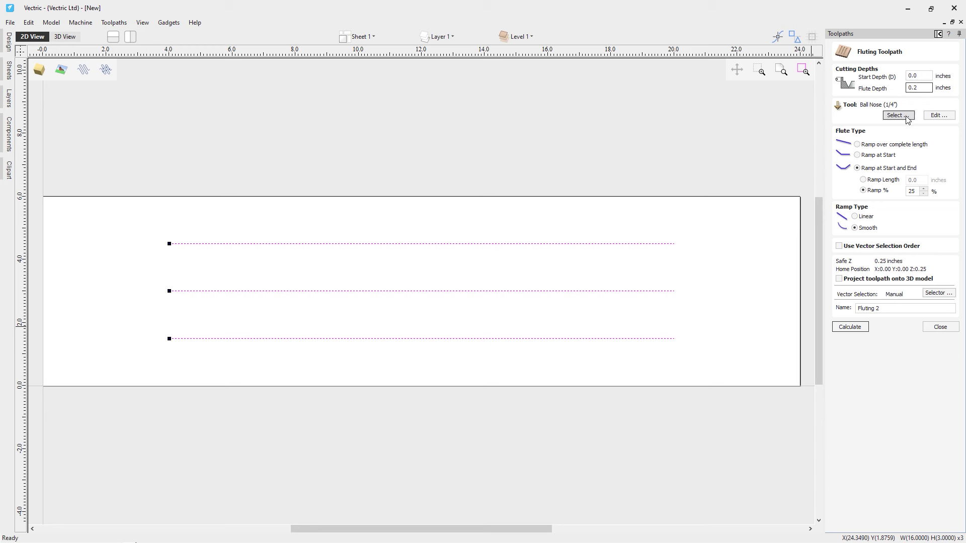
click(898, 115)
click(898, 115)
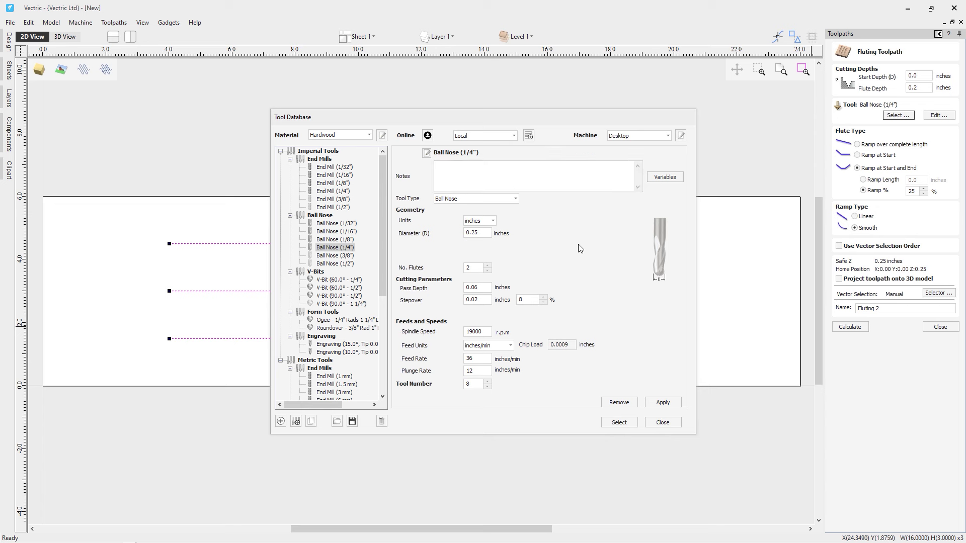
click(629, 423)
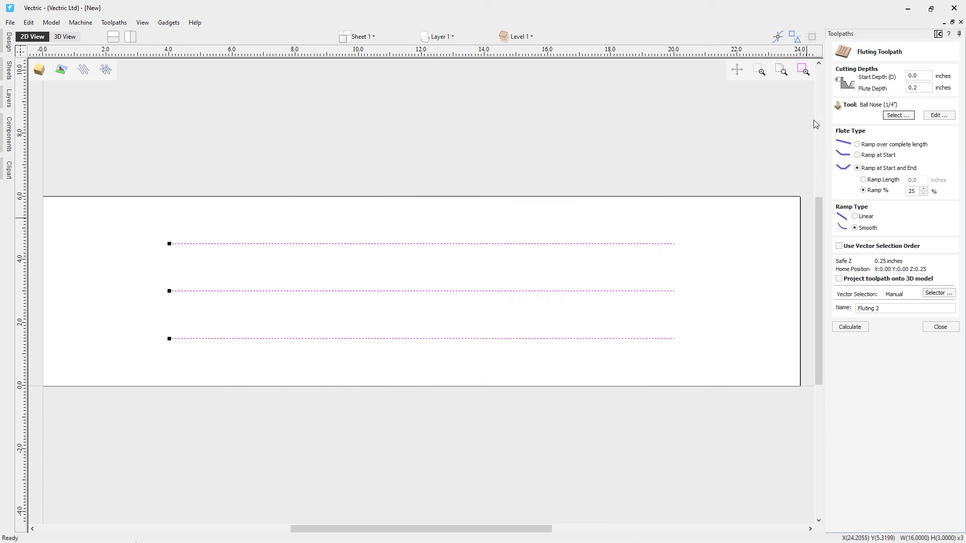
Set the flutes to ramp at start and end at 25% with a smooth ramp, name the toolpath Fluting and calculate it.
click(905, 145)
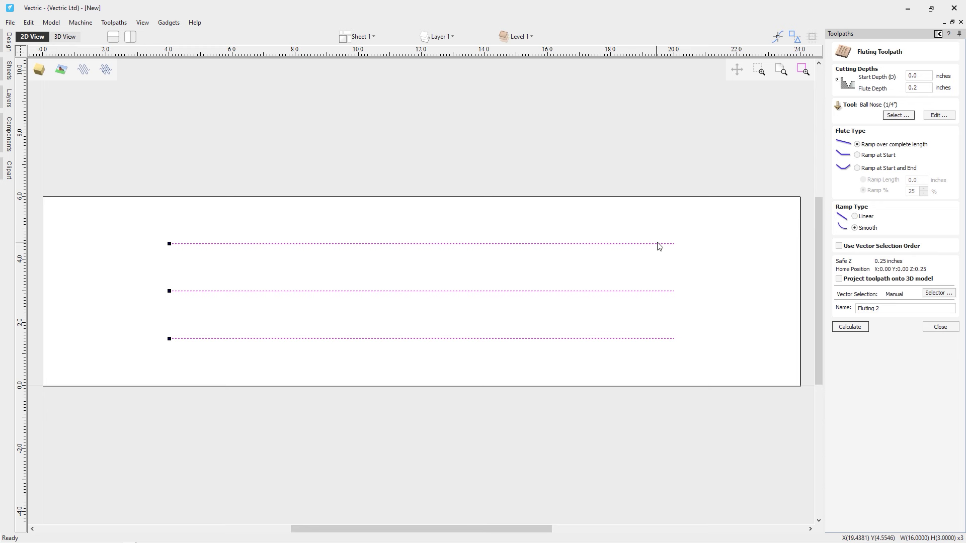
click(877, 155)
click(888, 181)
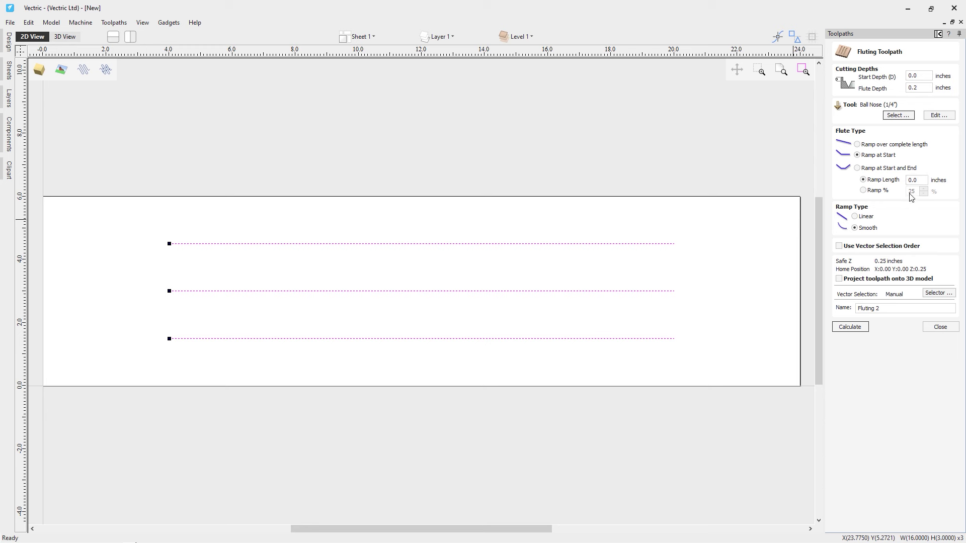
click(879, 191)
click(926, 87)
click(855, 217)
click(855, 228)
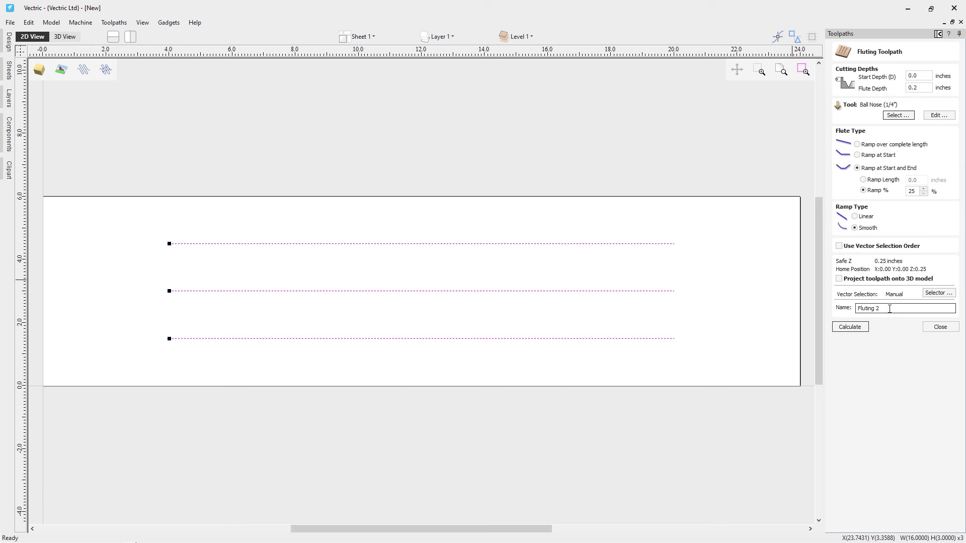
click(862, 329)
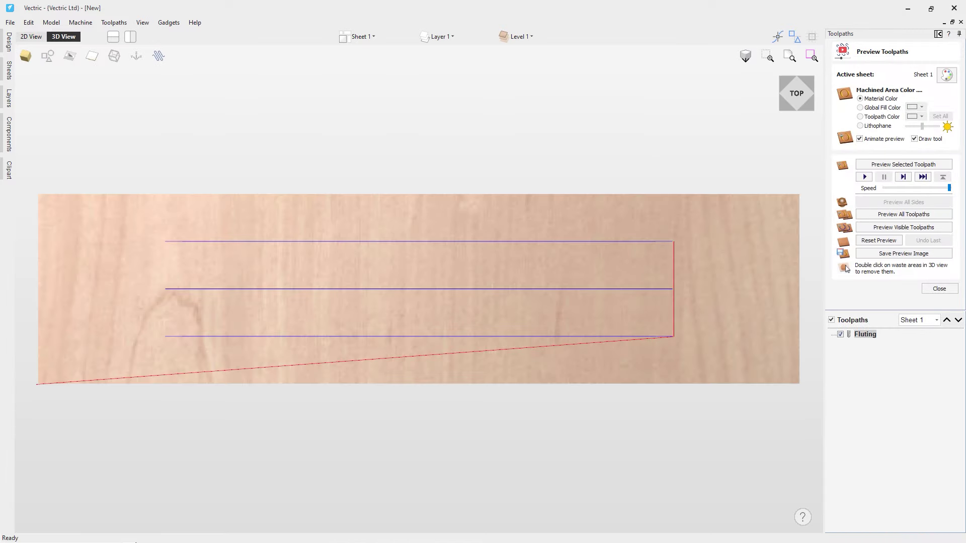
Examine the calculated fluting passes in 3D, checking the ramps at both ends of the lines.
drag(650, 299, 412, 224)
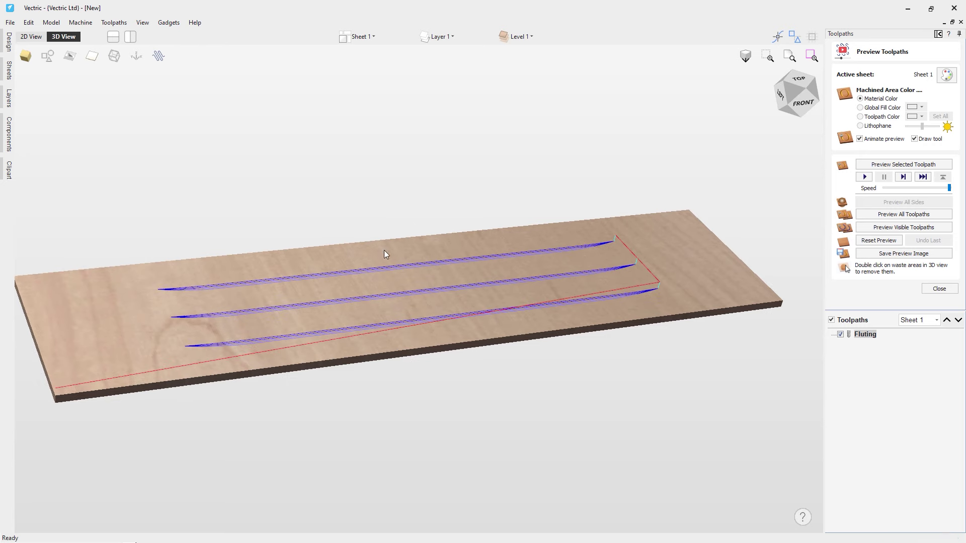
scroll(172, 324, up, 5)
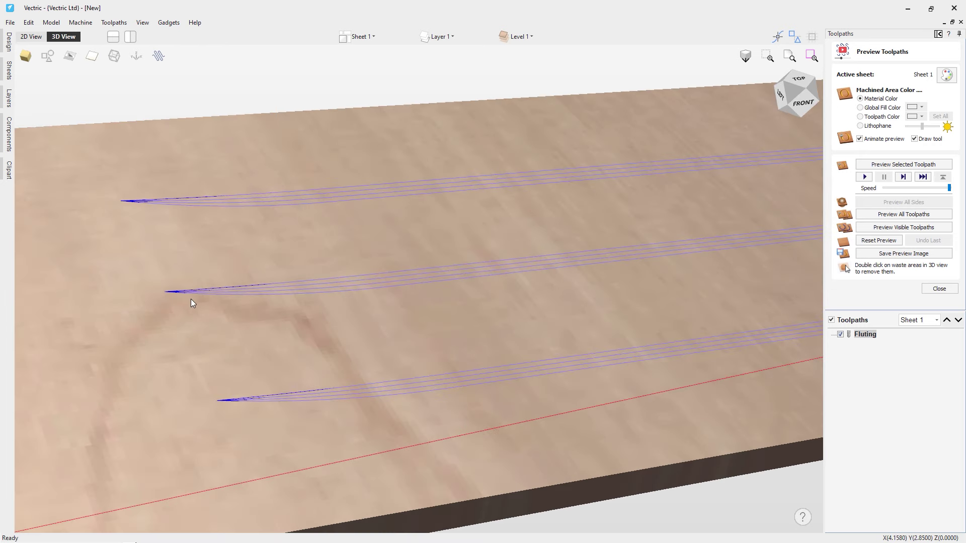
scroll(697, 262, down, 5)
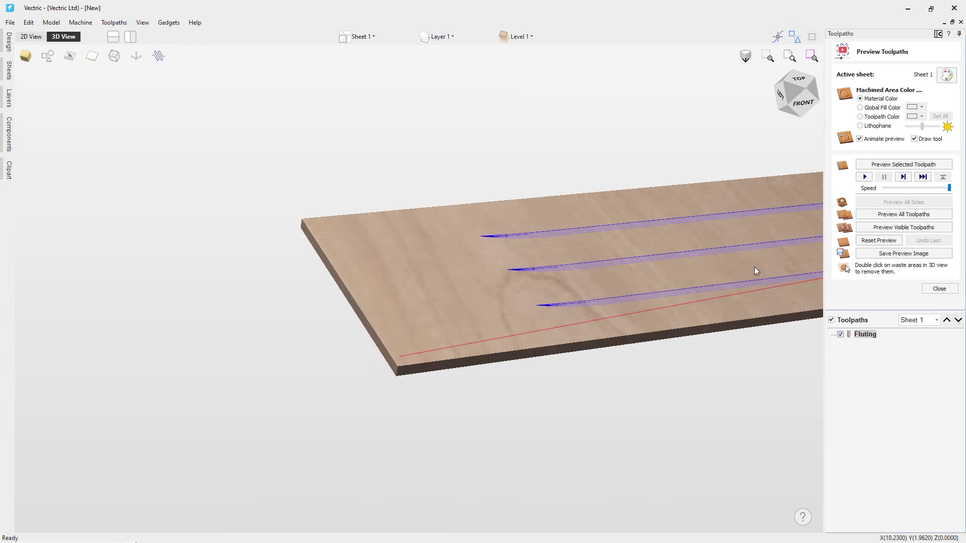
drag(717, 277, 573, 232)
scroll(575, 235, up, 5)
scroll(574, 232, up, 3)
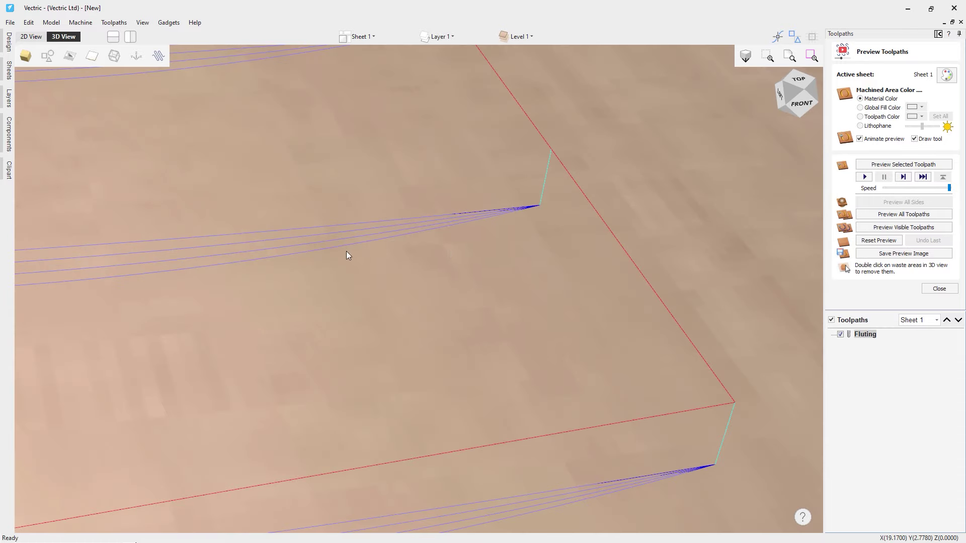
scroll(526, 227, down, 8)
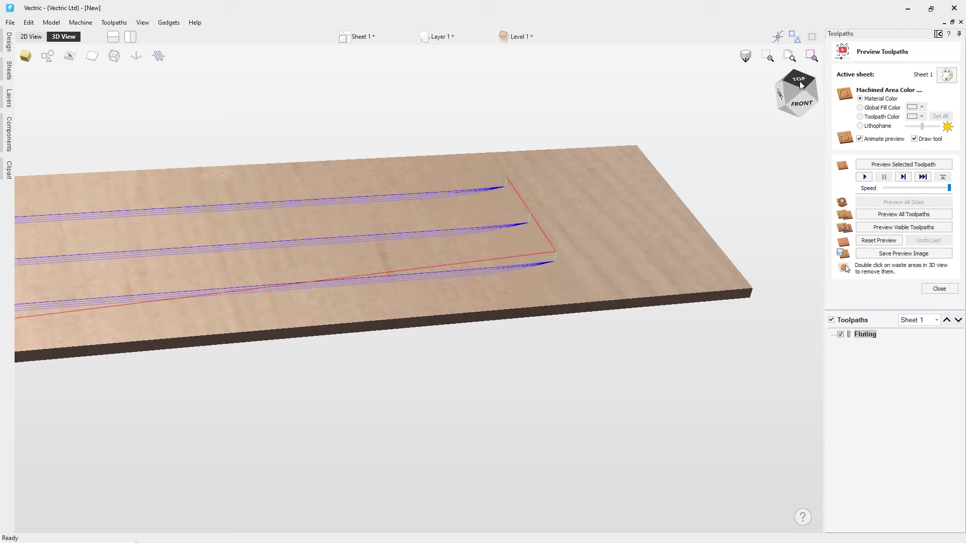
Preview the selected Fluting toolpath and examine the carved flutes and their ramped ends in 3D.
click(805, 86)
click(903, 165)
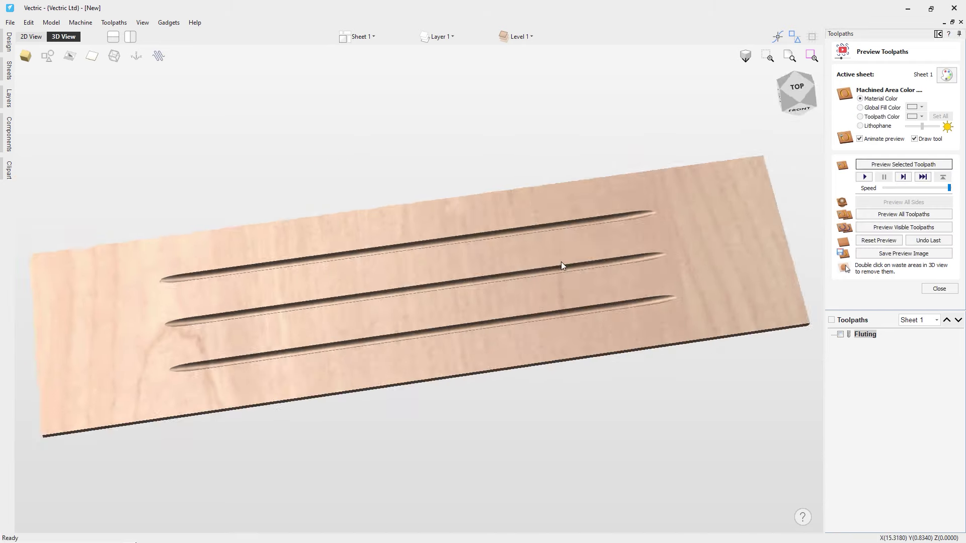
drag(506, 375, 560, 262)
scroll(215, 298, up, 8)
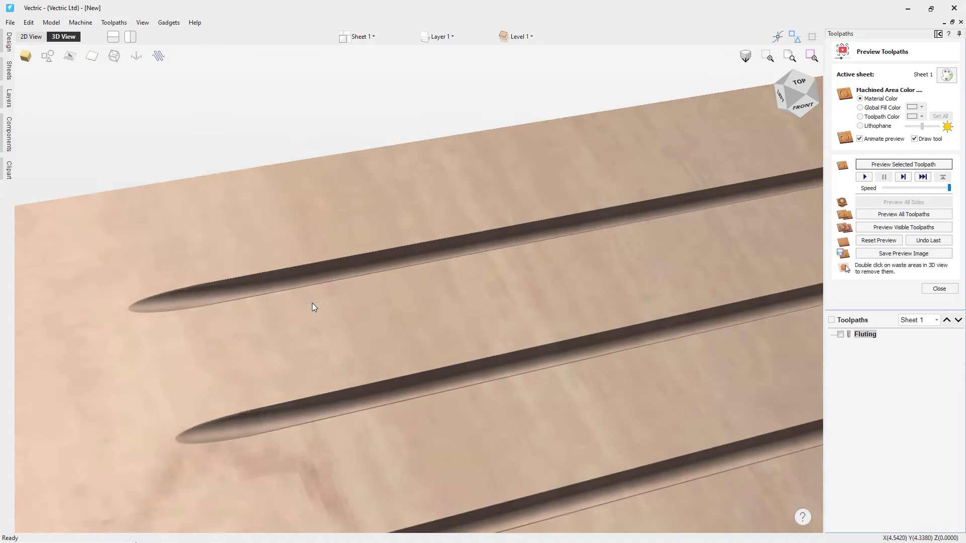
drag(273, 301, 568, 225)
scroll(575, 289, down, 10)
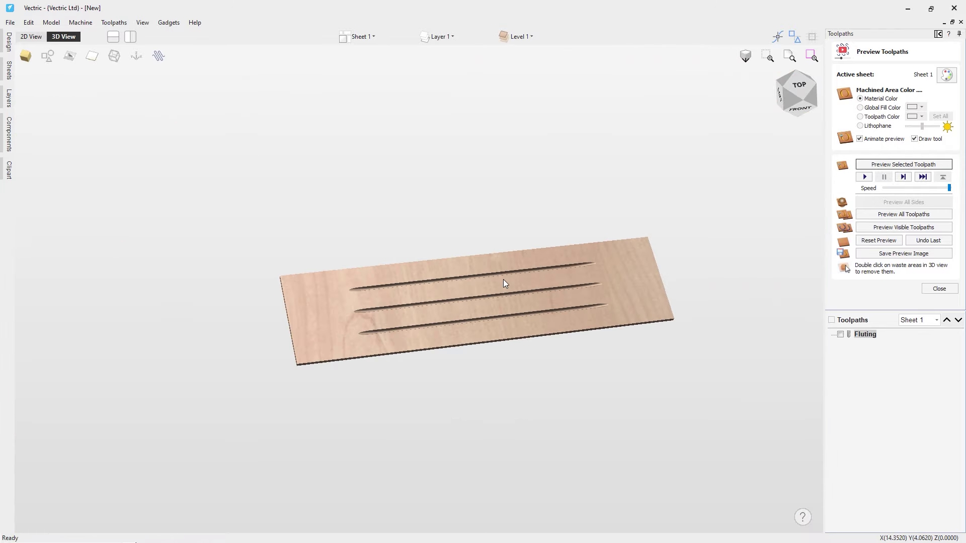
scroll(463, 294, up, 5)
drag(503, 301, 421, 305)
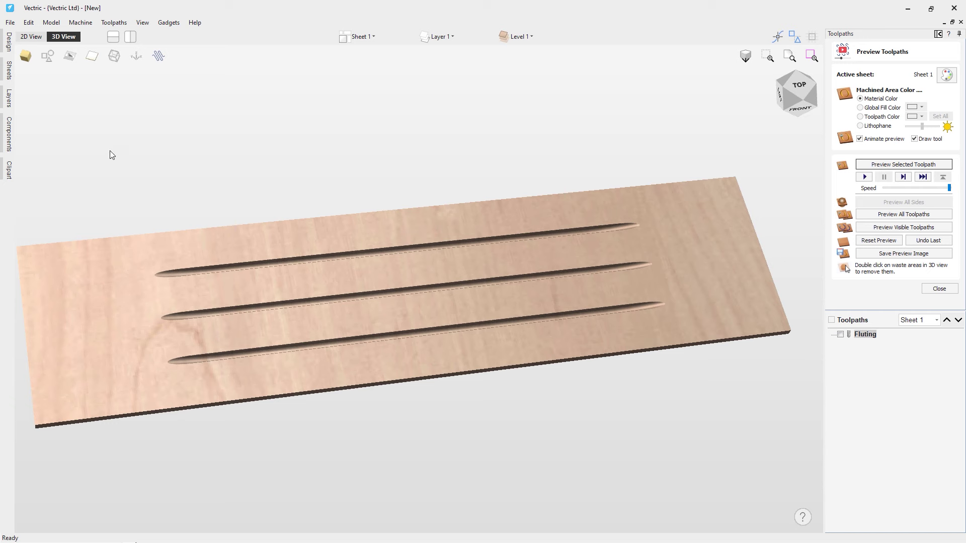
Close the current job and open the existing file Cutting_Board_Flute_Vectors.crv.
click(10, 22)
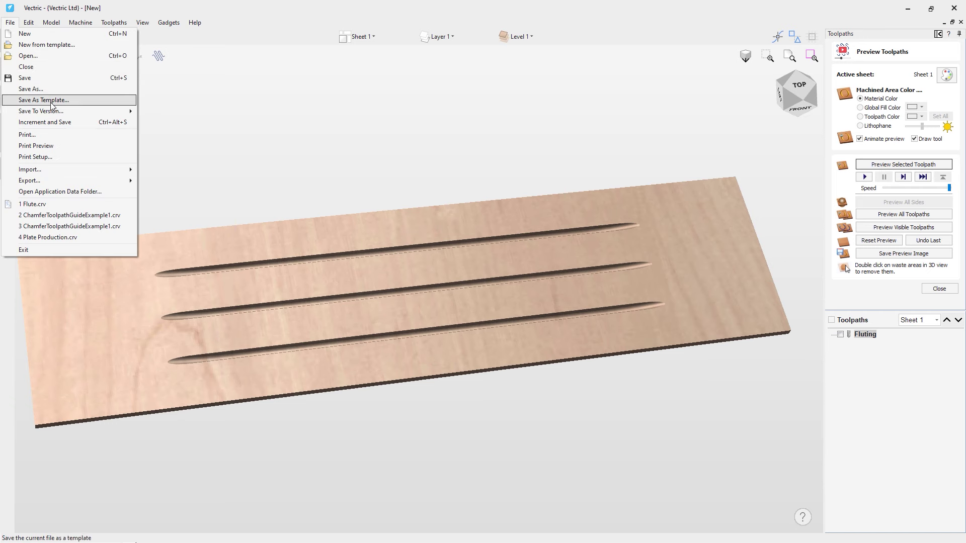
click(43, 67)
click(483, 299)
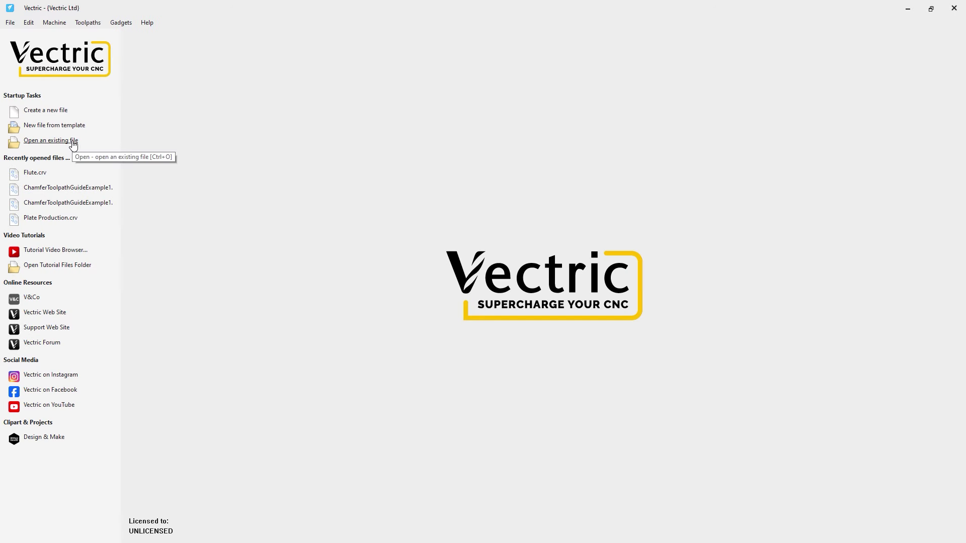
click(74, 145)
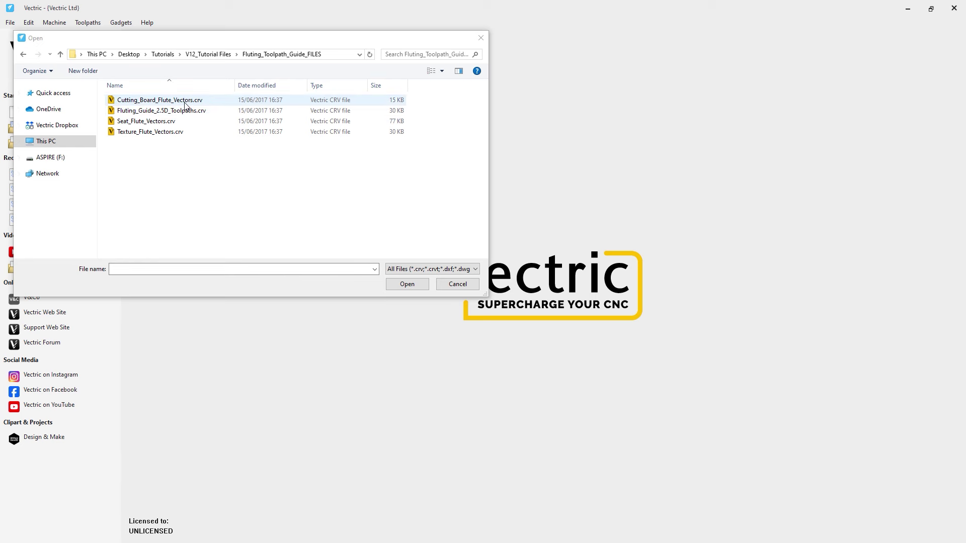
double_click(185, 103)
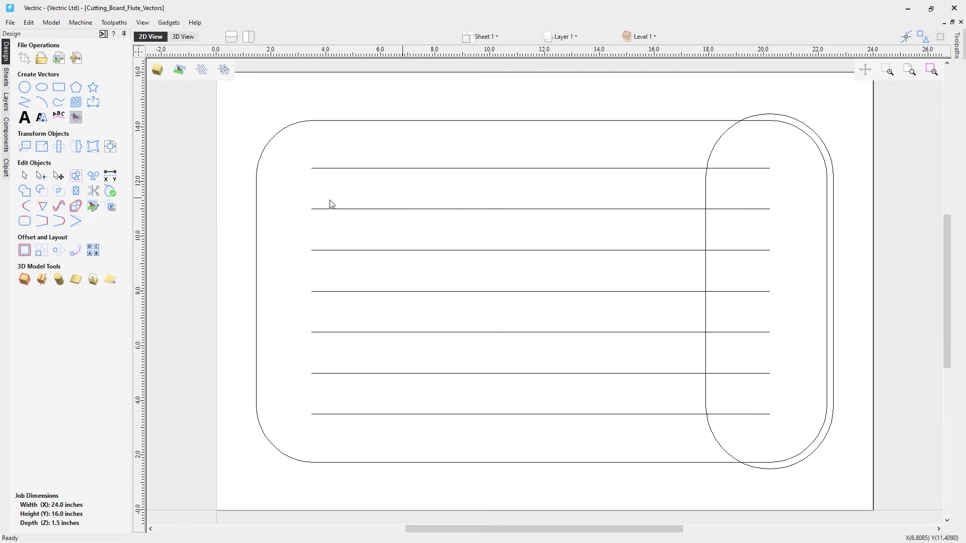
Examine the two halves of the board outline in 3D, checking their nodes and start points in node editing.
click(191, 38)
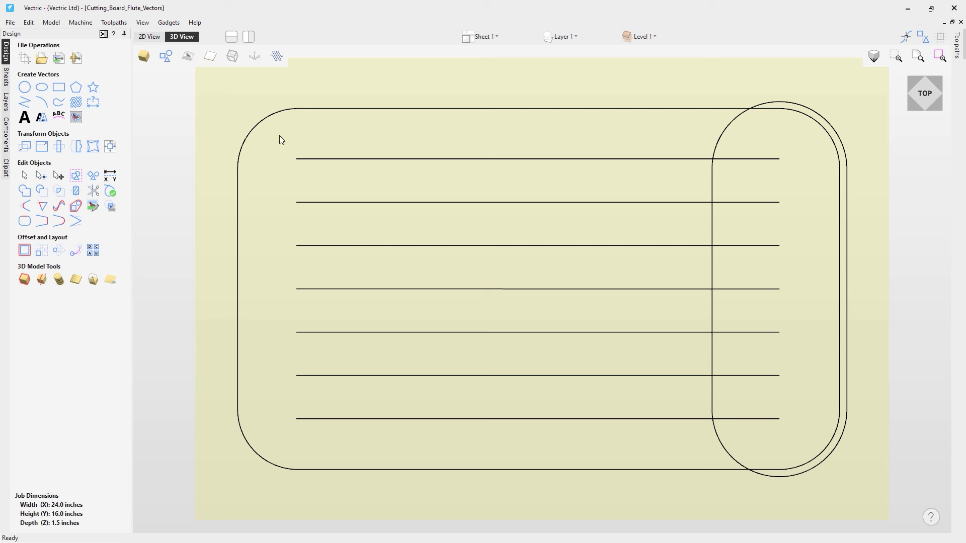
click(256, 126)
click(238, 318)
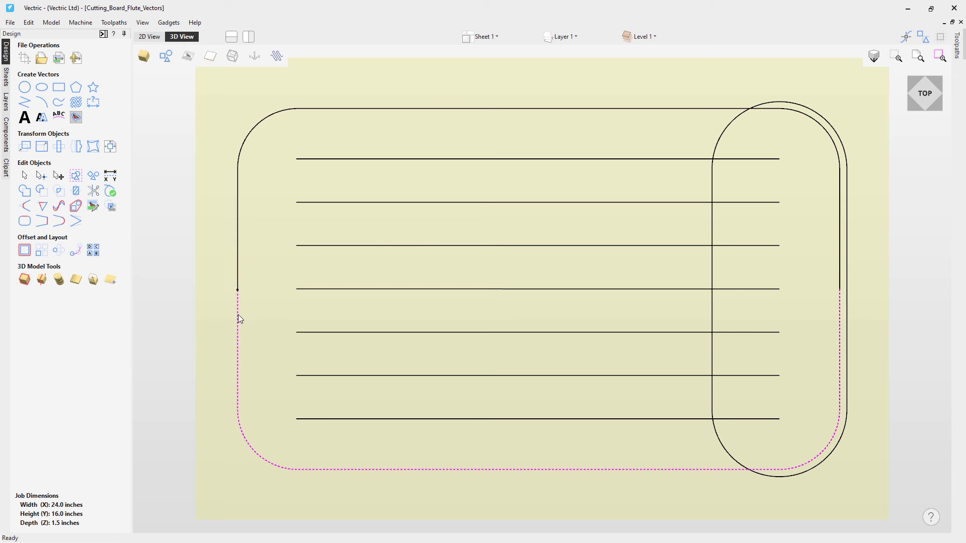
click(236, 261)
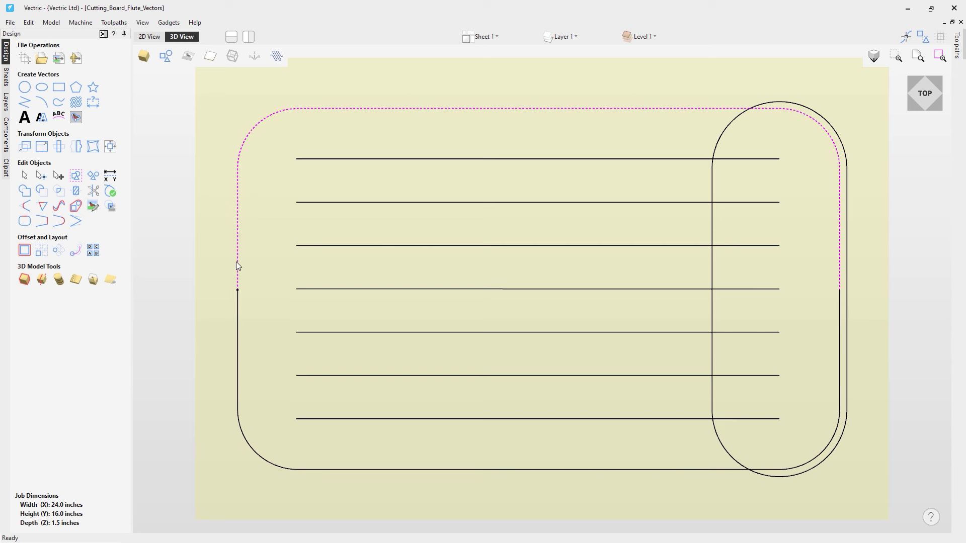
click(40, 176)
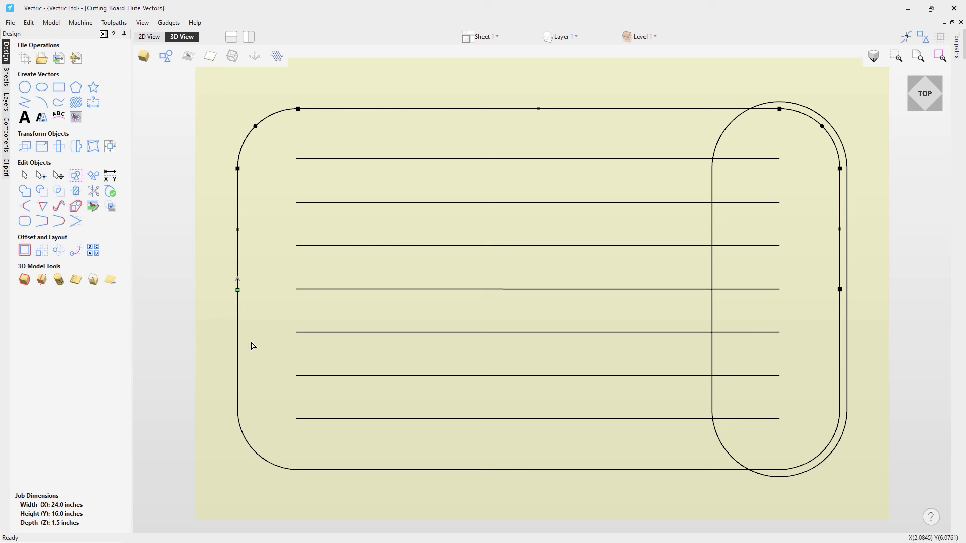
key(ctrl+z)
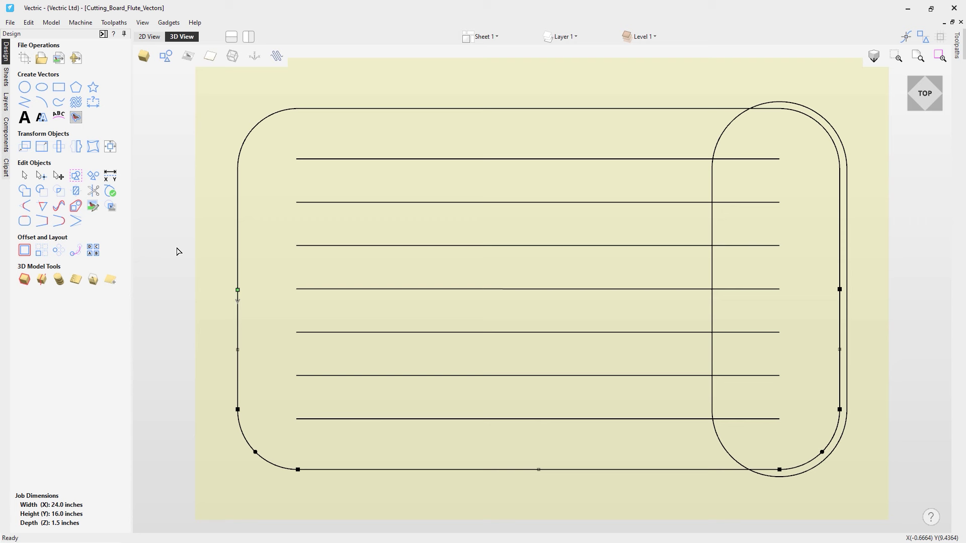
key(n)
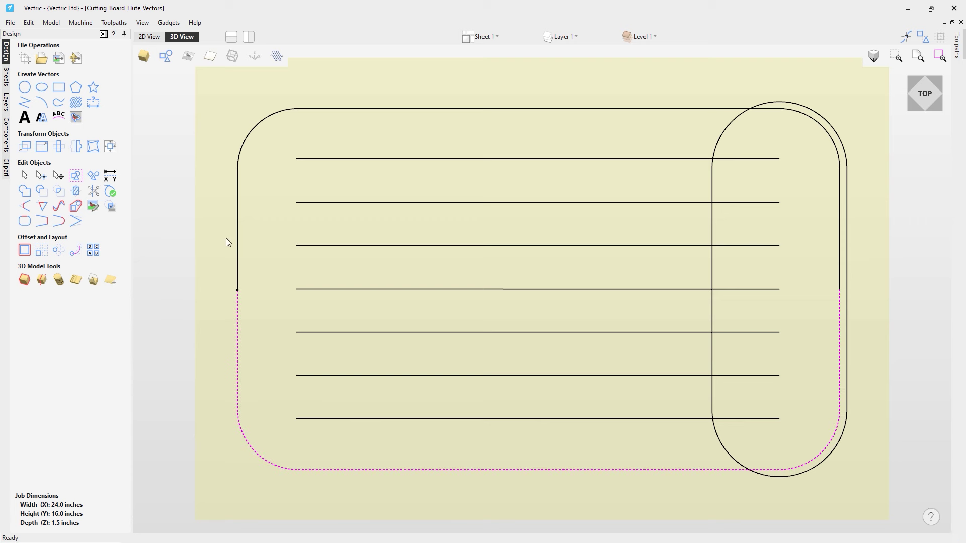
click(198, 224)
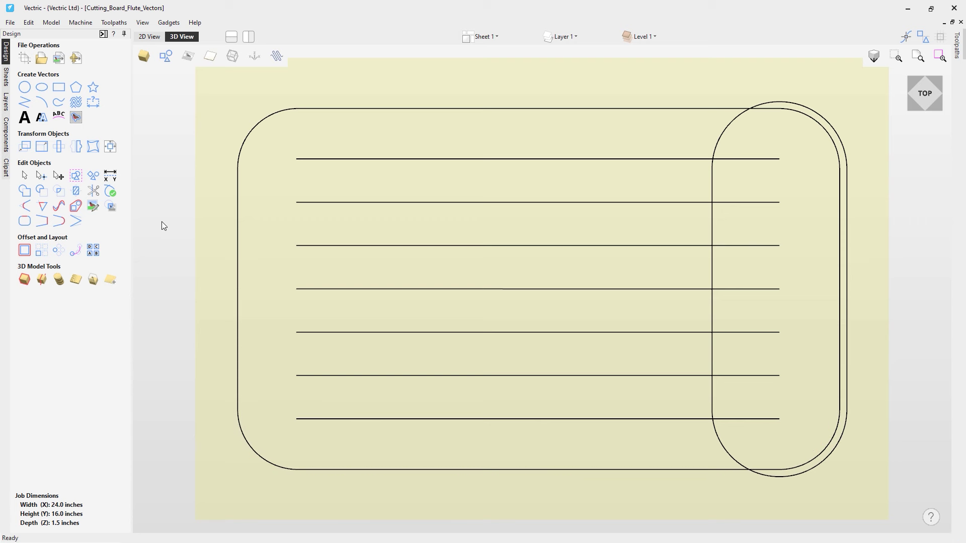
Review the cutting board's thickness and Z gaps in the toolpath material setup and accept the settings.
click(104, 34)
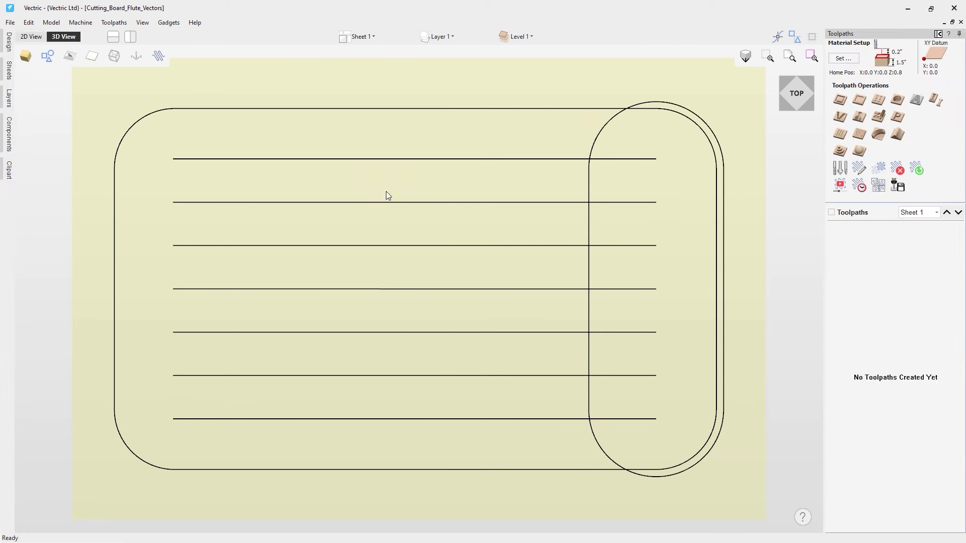
click(853, 59)
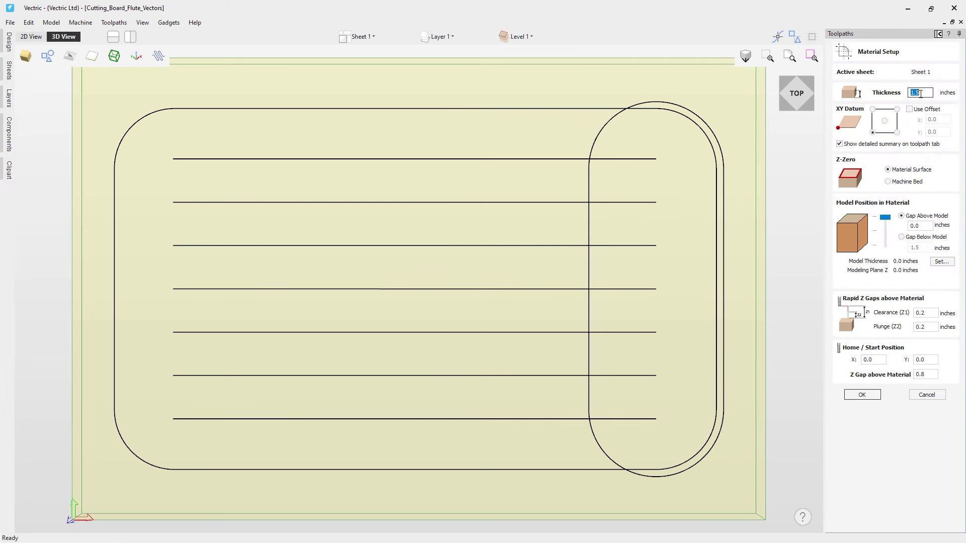
click(932, 93)
click(870, 397)
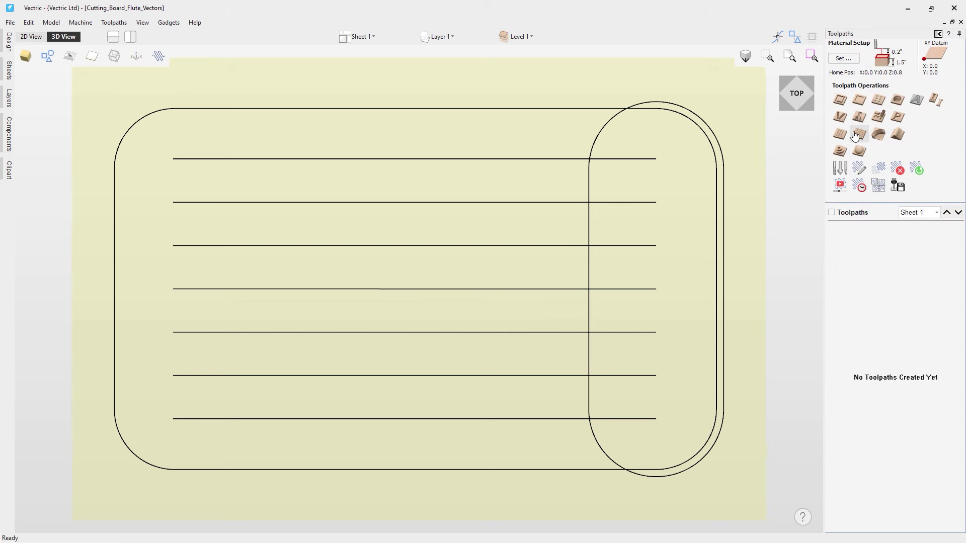
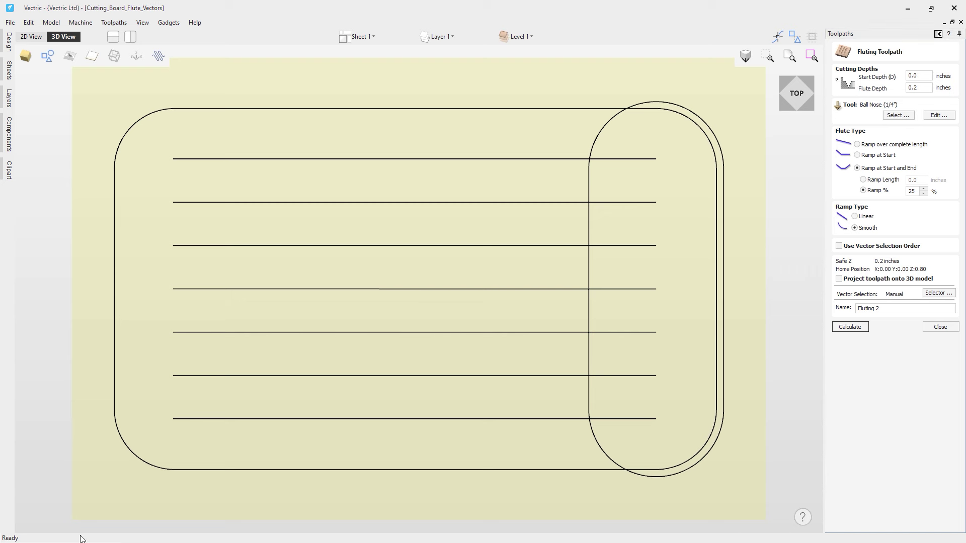
Start a fluting toolpath and move the start point of the second line from the top to its left end.
drag(512, 505, 94, 92)
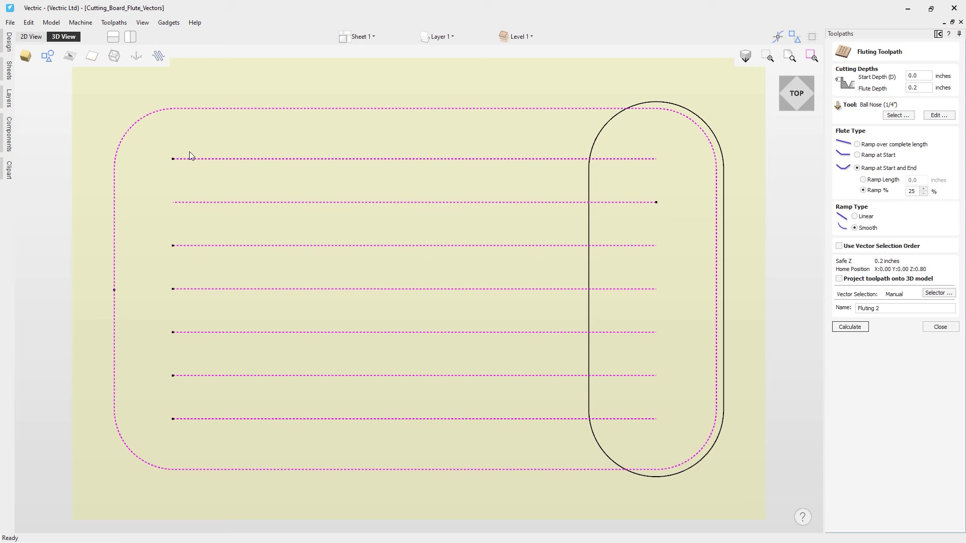
click(113, 39)
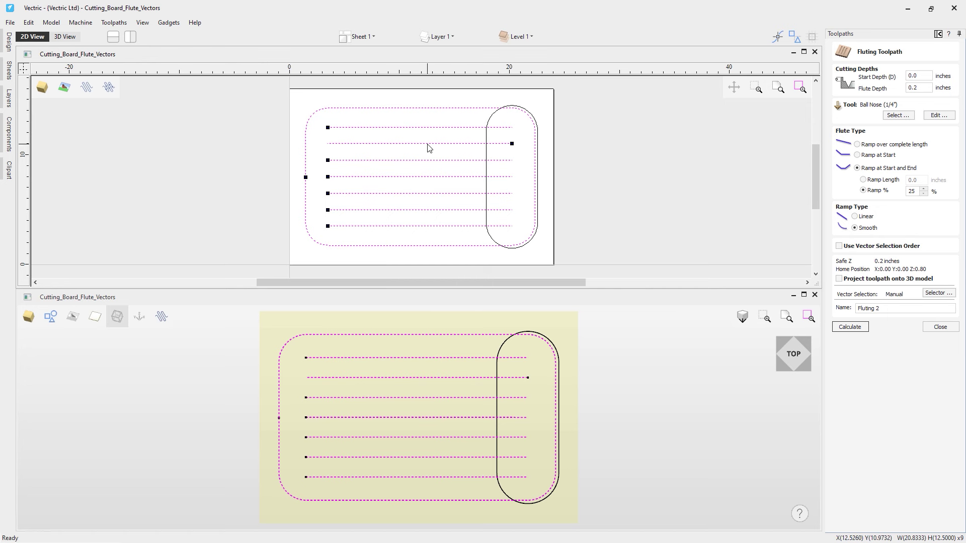
click(423, 150)
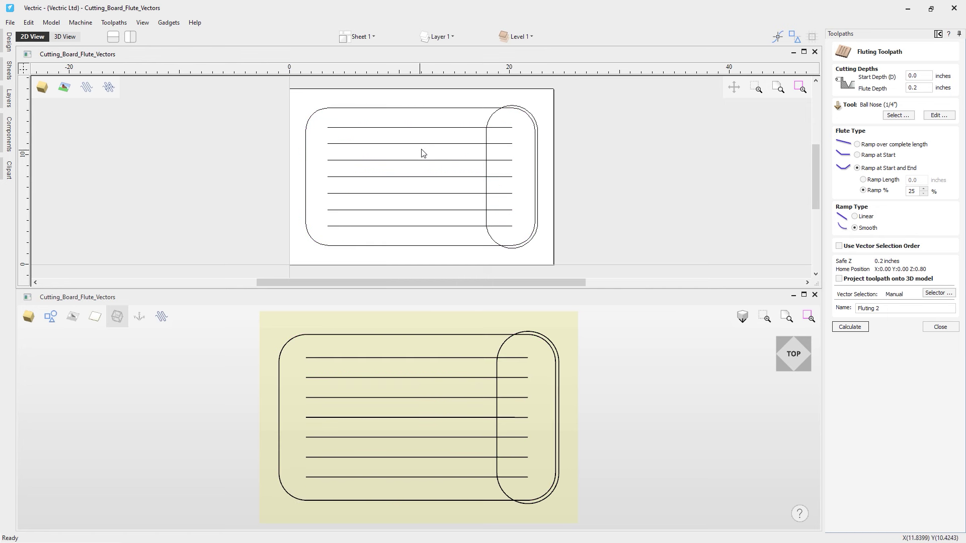
click(430, 144)
click(429, 144)
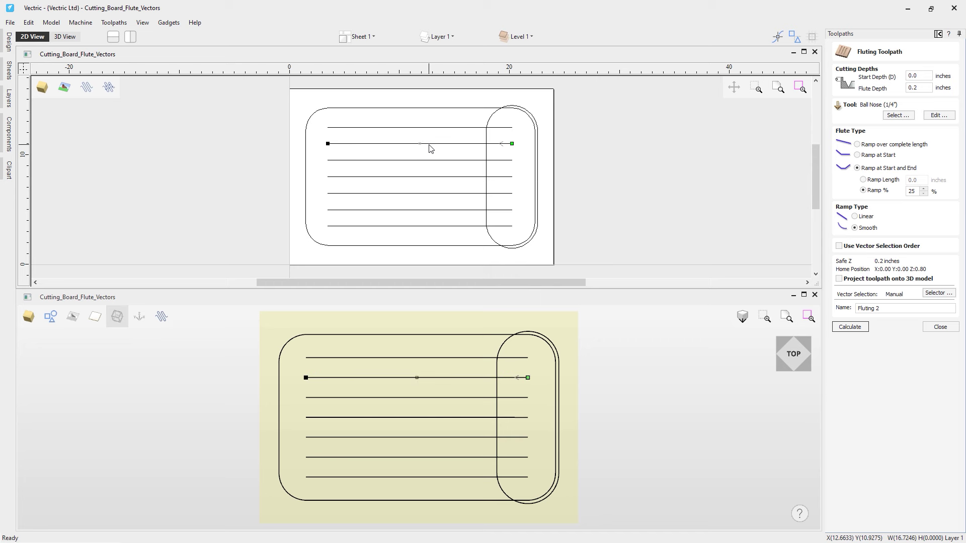
right_click(328, 144)
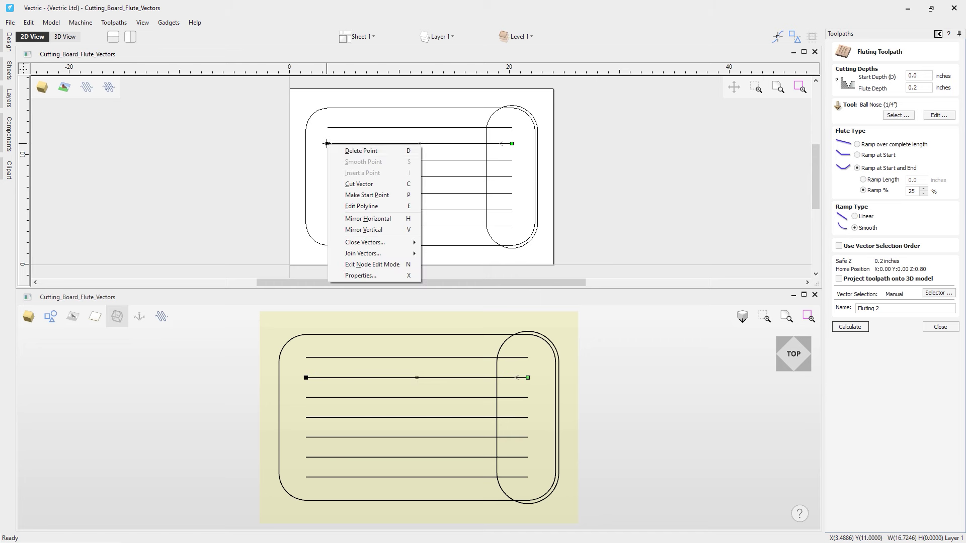
click(380, 196)
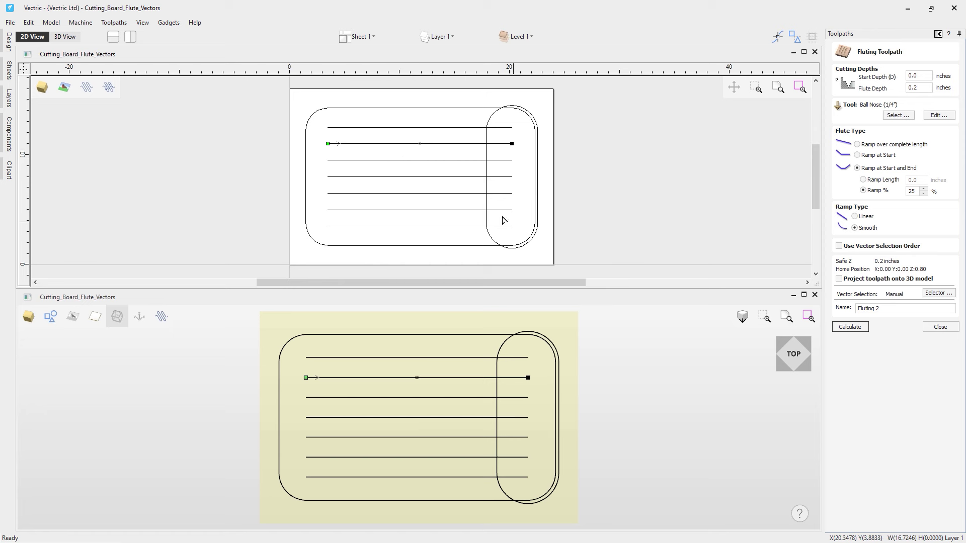
click(468, 213)
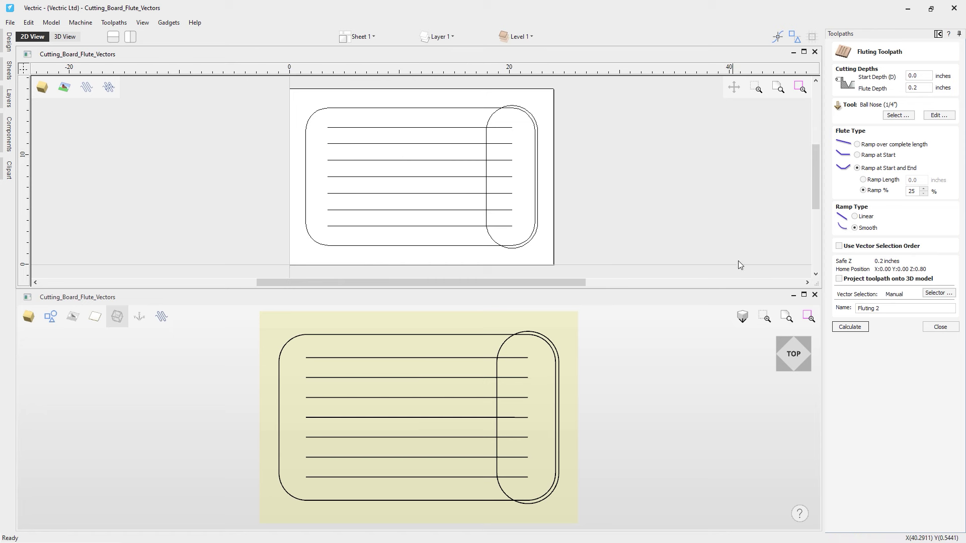
click(803, 294)
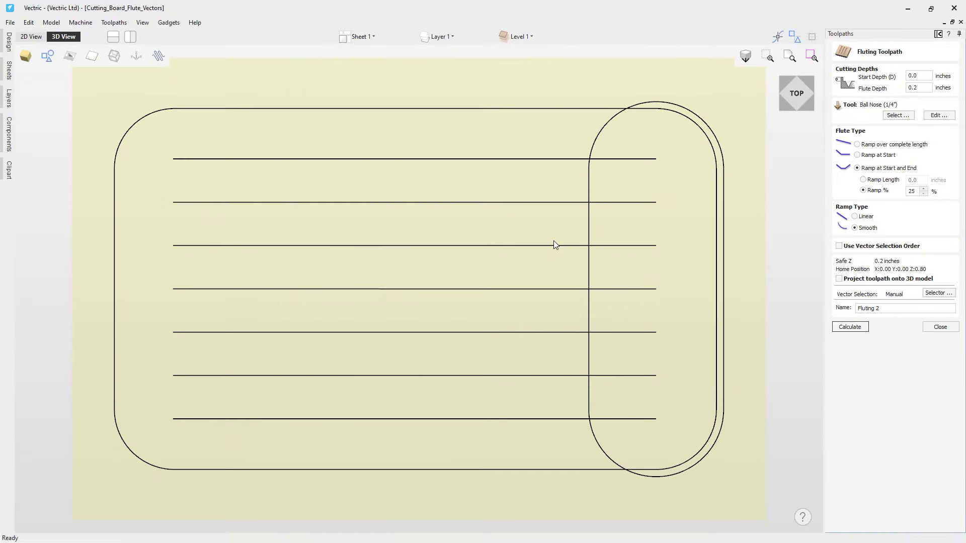
Select both outline halves and all seven lines, and set start depth 0.05 and flute depth 0.25 inches.
drag(520, 496, 100, 79)
click(920, 75)
click(920, 74)
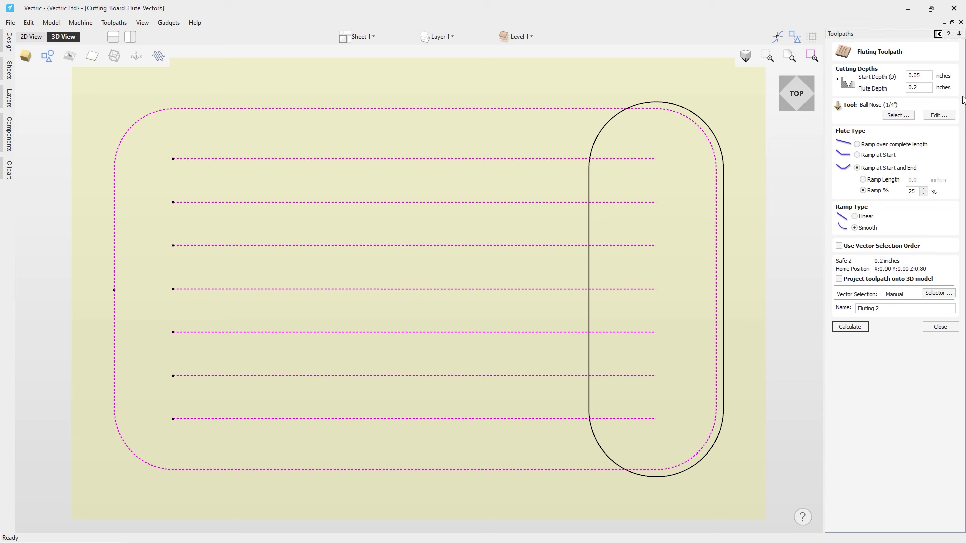
click(921, 88)
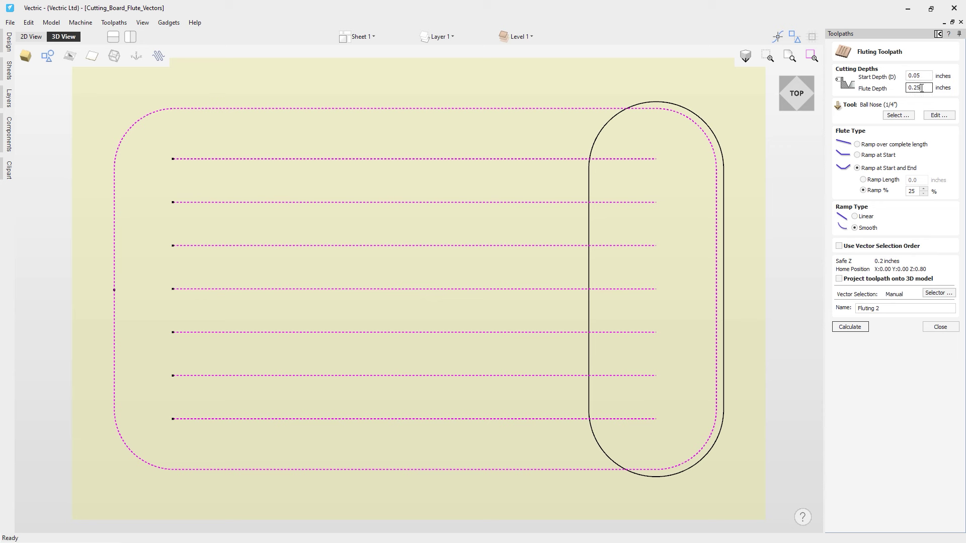
text(5)
Assign the 1/2" Ball Nose tool to the fluting toolpath.
click(898, 115)
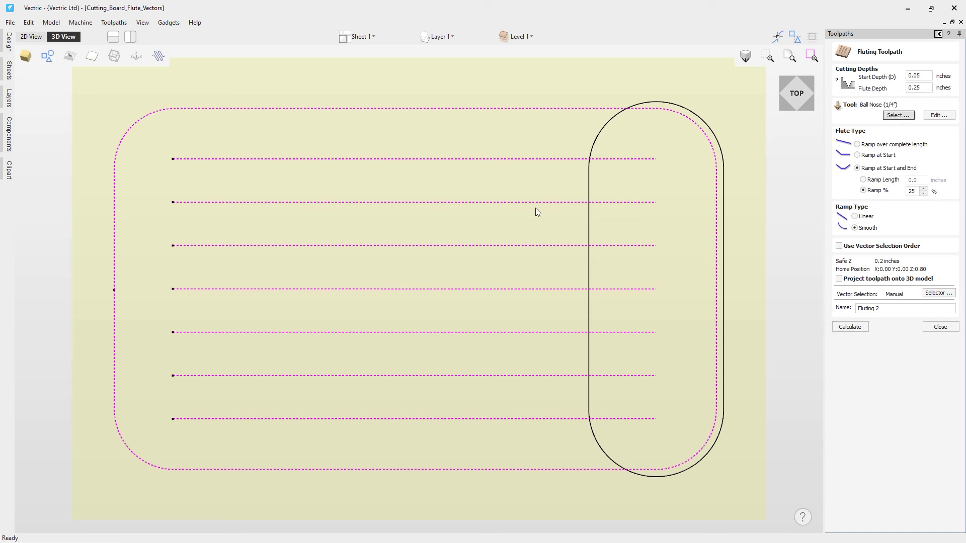
click(349, 264)
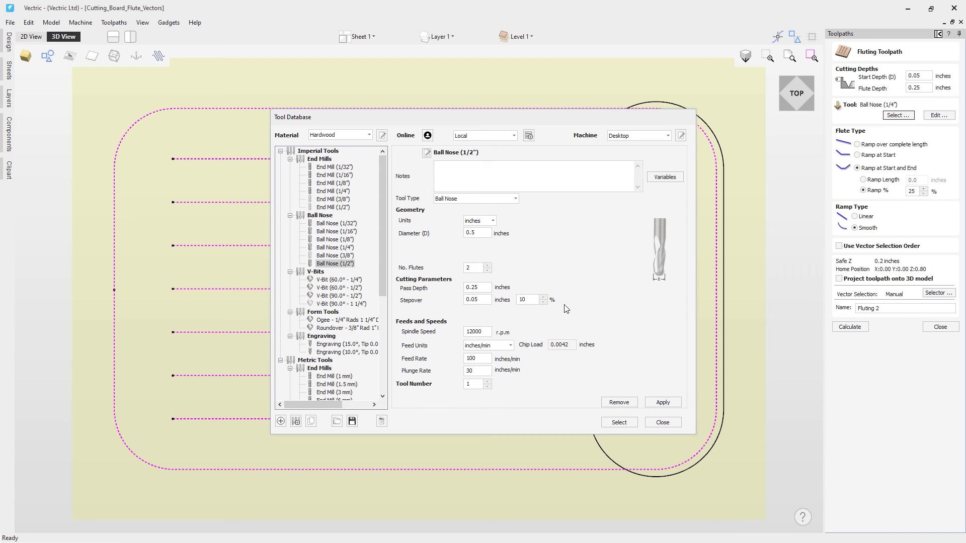
click(614, 425)
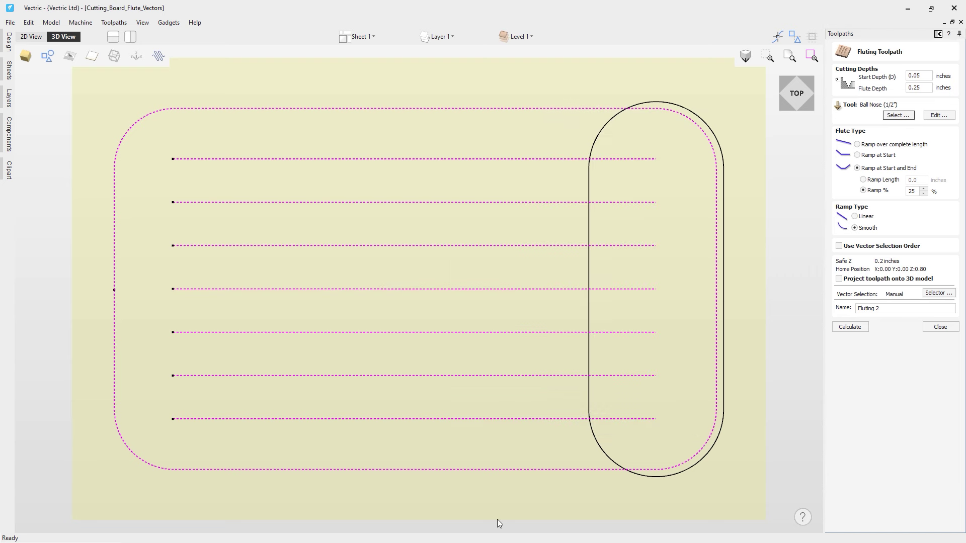
Set the flutes to ramp over complete length with a linear ramp, name the toolpath Fluting and calculate it.
click(884, 146)
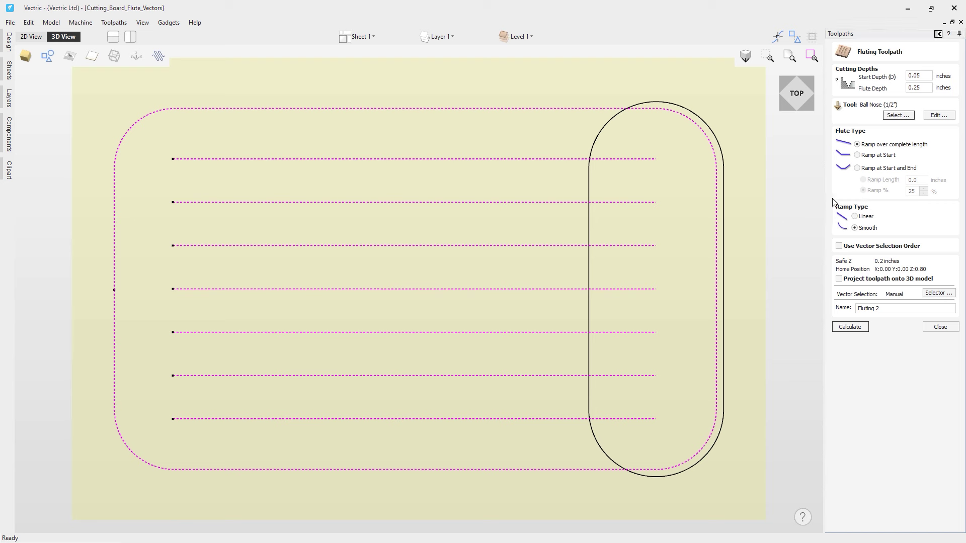
click(855, 217)
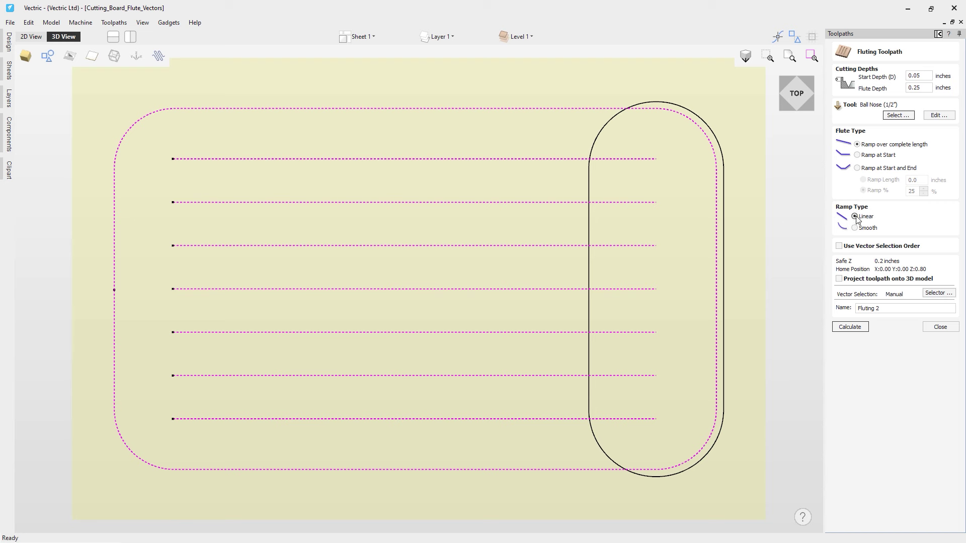
click(895, 308)
key(BackSpace)
key(BackSpace)
click(850, 328)
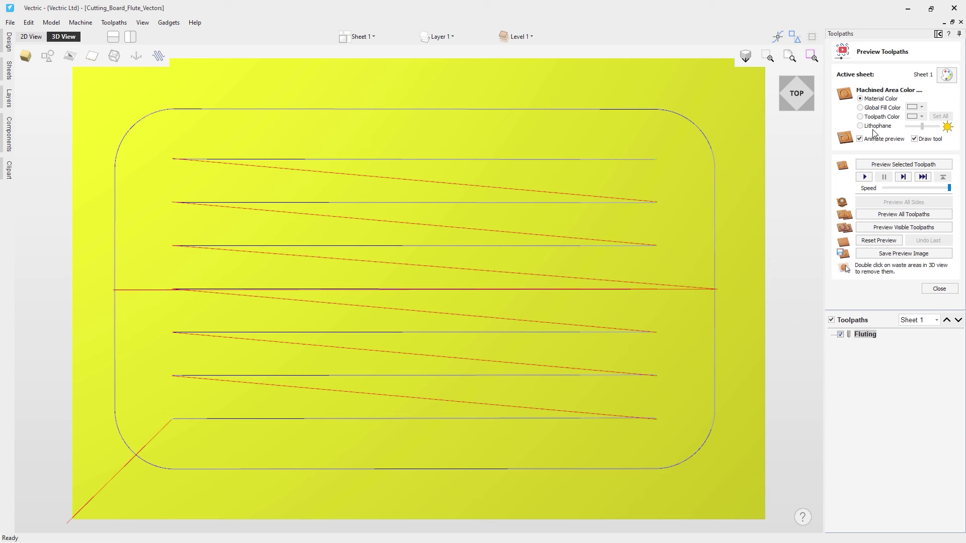
Change the material appearance in the toolpath preview from a solid color to the Canadian Maple wood texture.
click(946, 75)
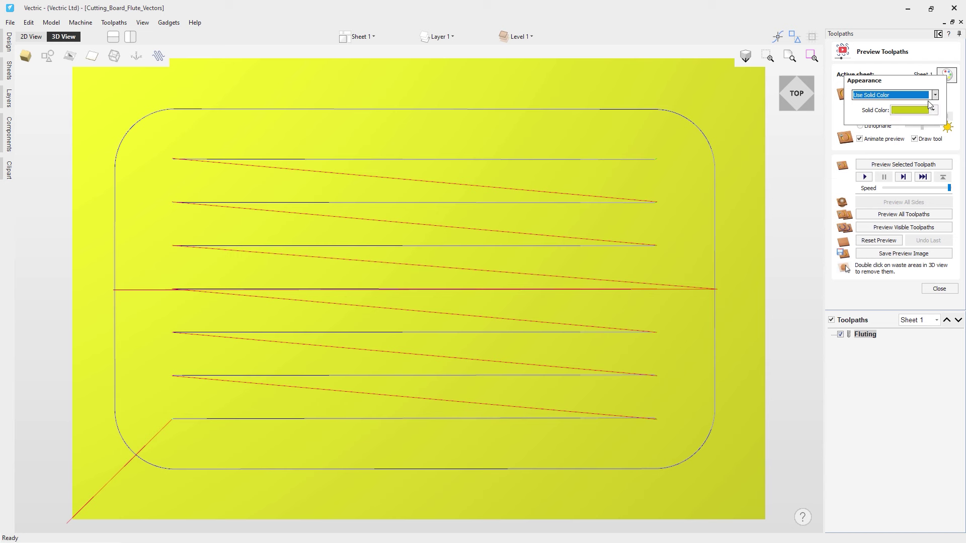
click(957, 97)
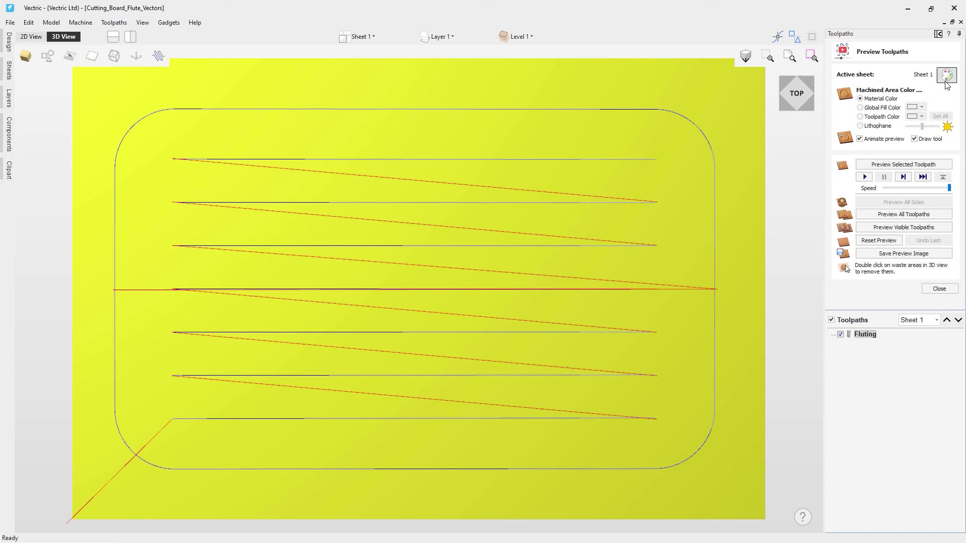
click(945, 77)
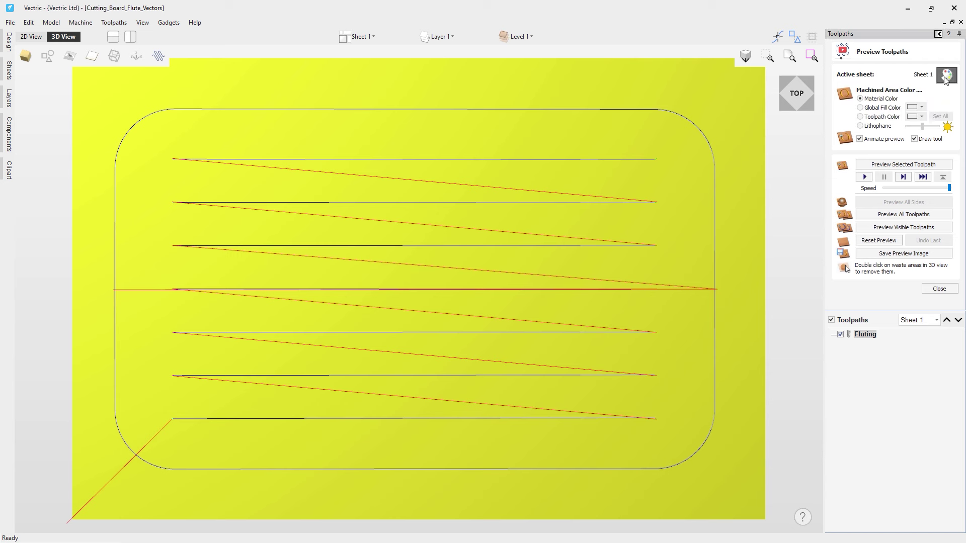
click(934, 95)
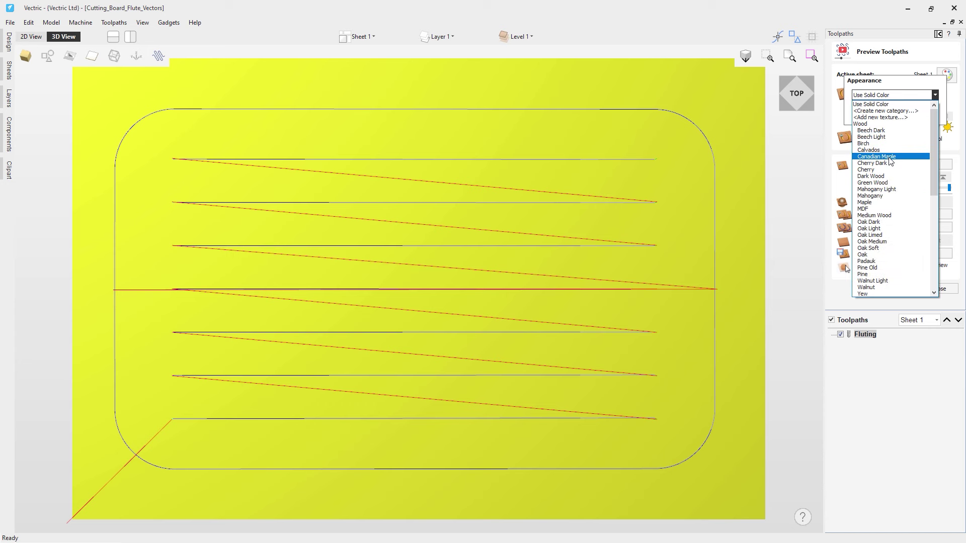
click(889, 157)
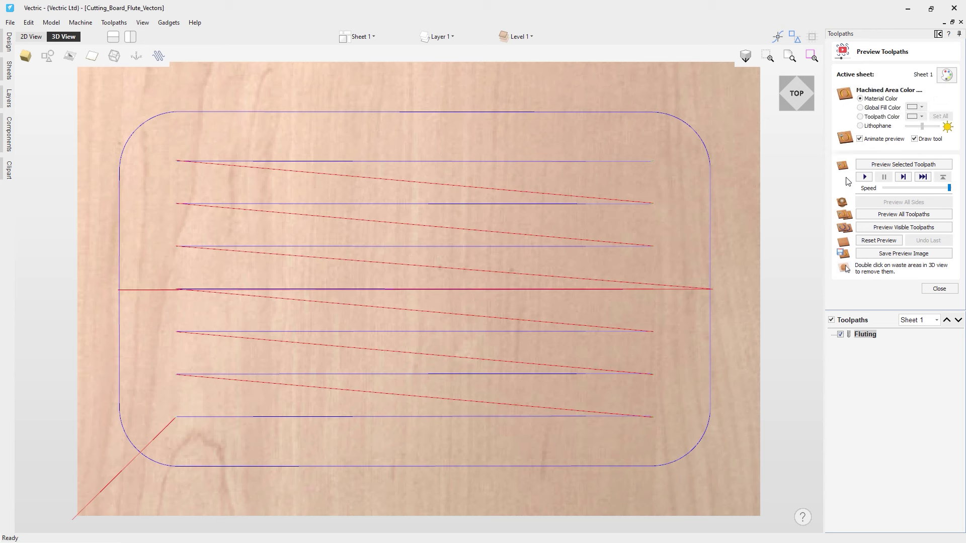
Preview the Fluting toolpath on the cutting board, inspect the ramped flutes from several angles, and close the preview.
click(903, 165)
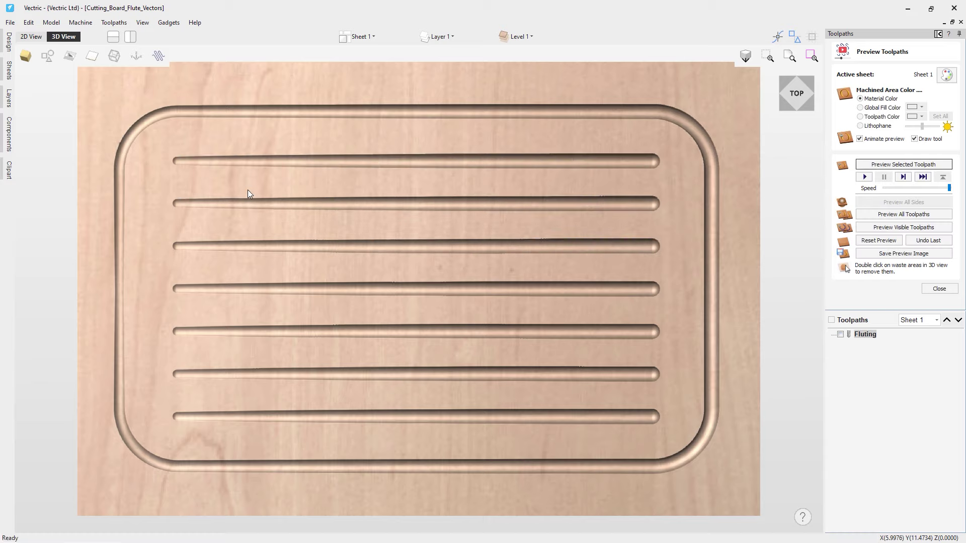
drag(363, 270, 493, 227)
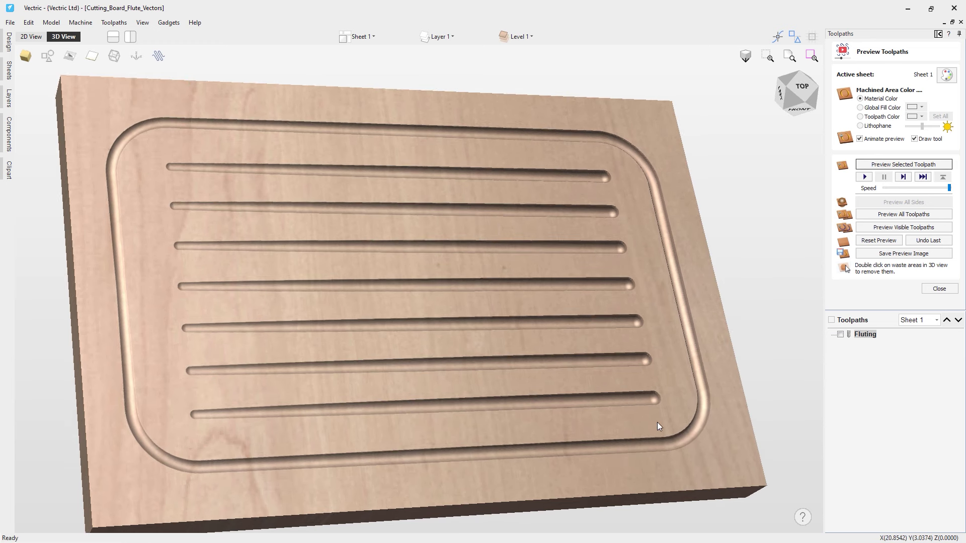
drag(123, 228, 138, 243)
drag(142, 327, 153, 444)
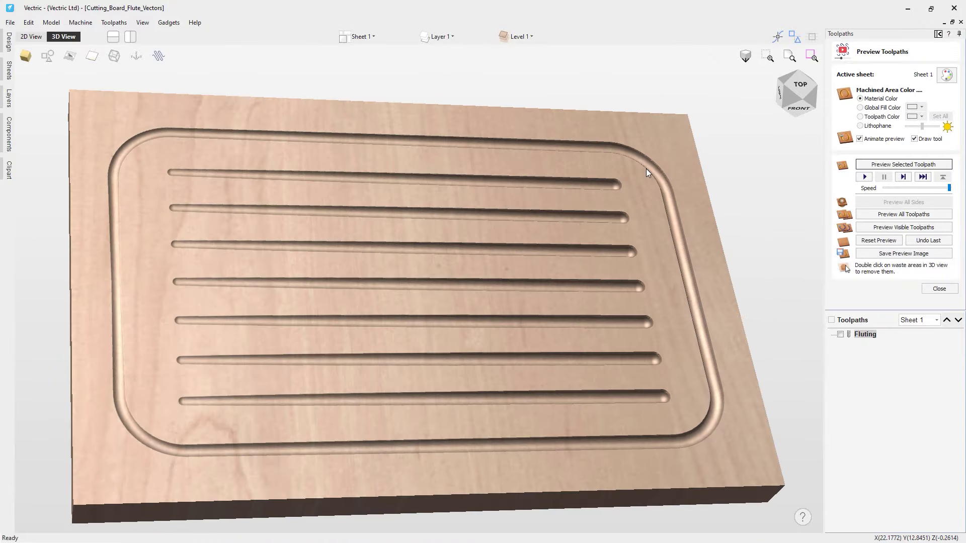
drag(333, 172, 140, 265)
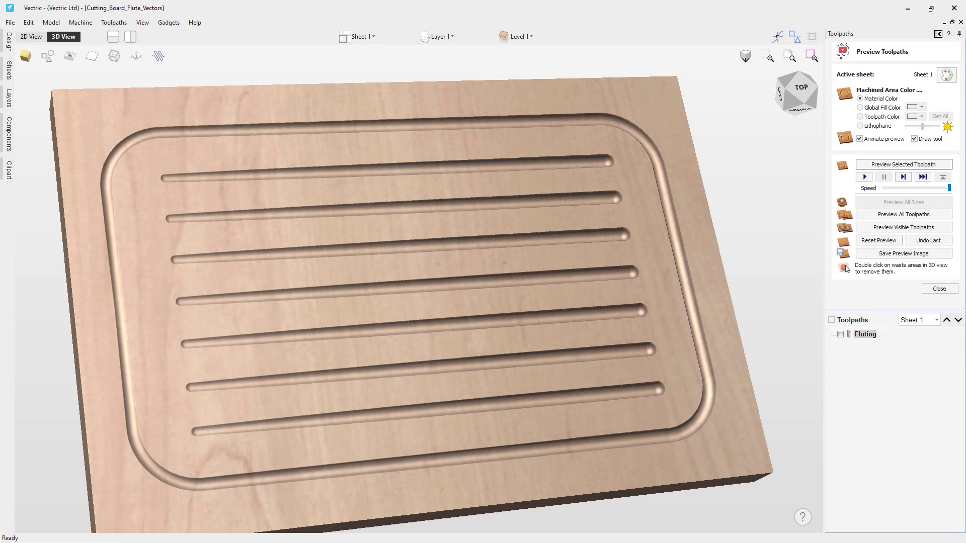
click(808, 92)
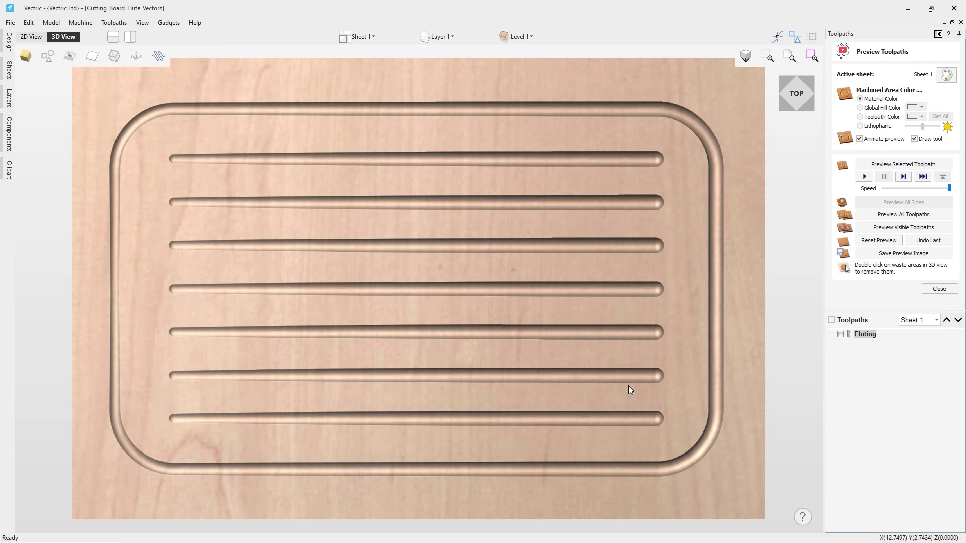
click(937, 289)
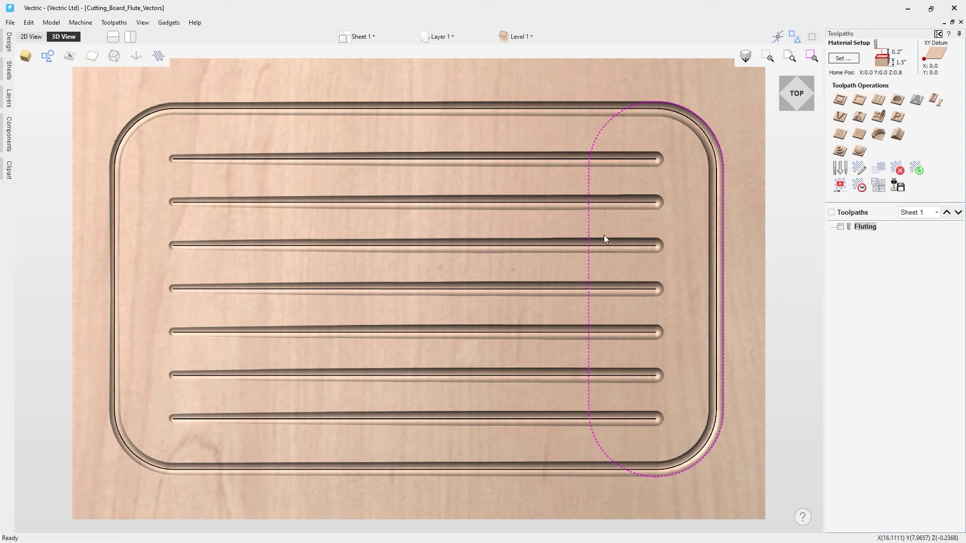
Start a pocket toolpath for the rounded end vector with cut depth 0.3 inches and add the 1/2" Ball Nose tool.
click(859, 101)
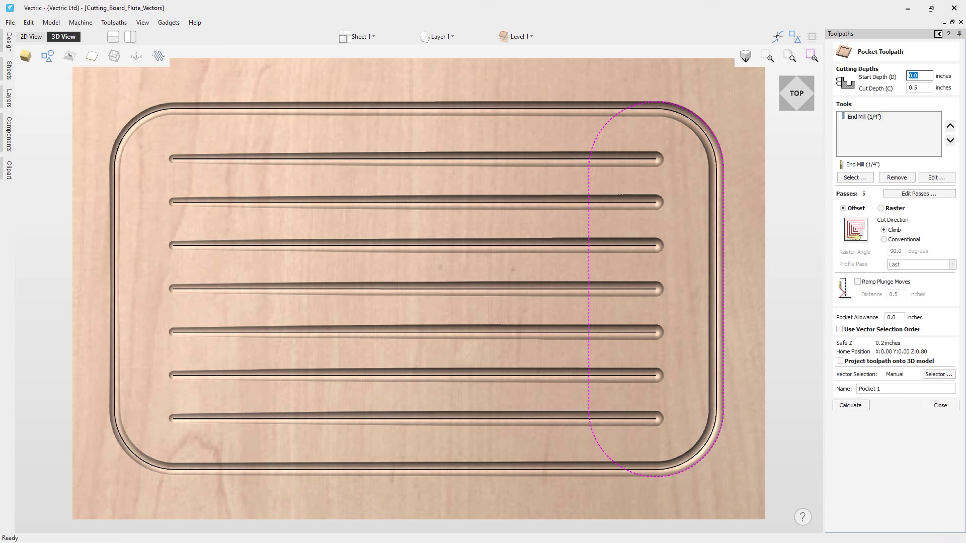
click(919, 88)
click(919, 87)
click(855, 178)
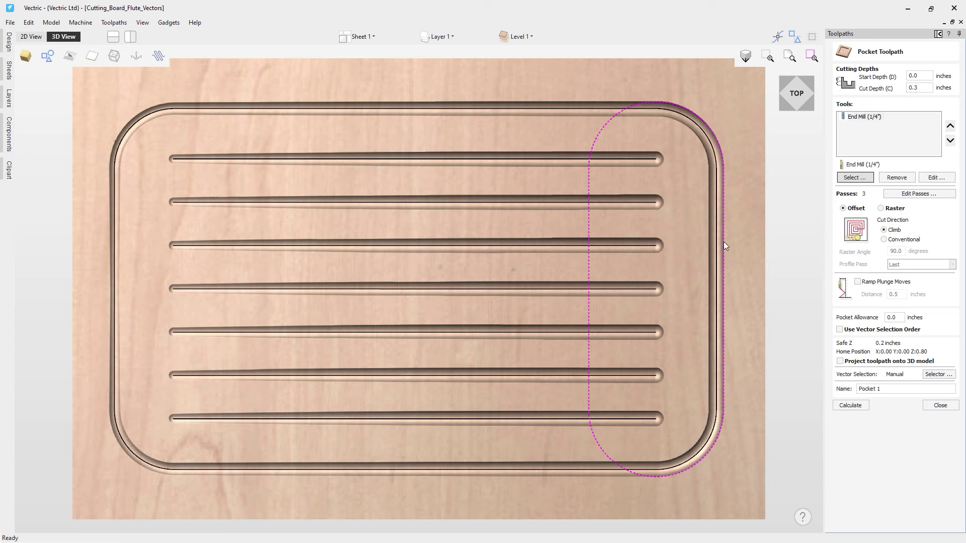
click(335, 263)
click(632, 422)
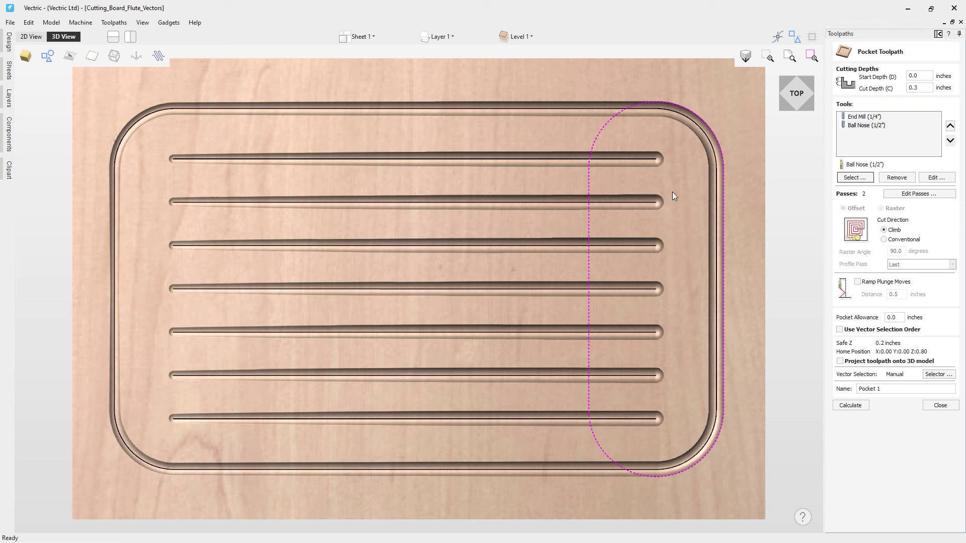
Set the pass depth of the pocket's 1/4" End Mill to 0.3 inches.
click(877, 126)
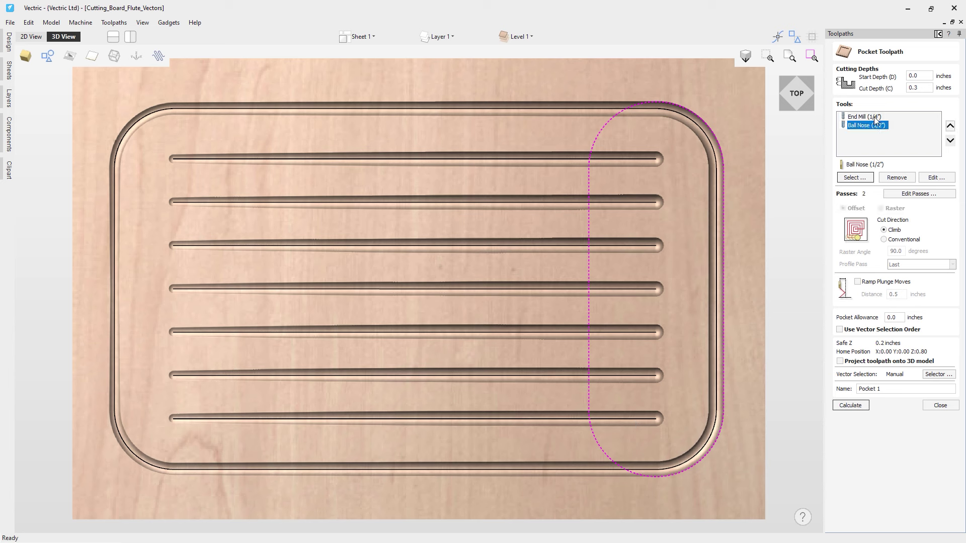
click(874, 117)
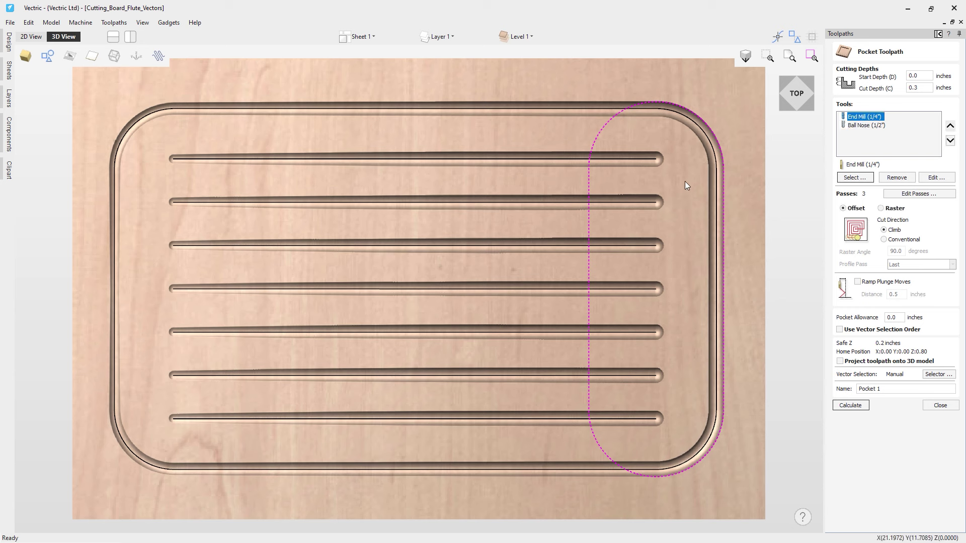
click(876, 125)
click(868, 117)
click(934, 179)
click(411, 282)
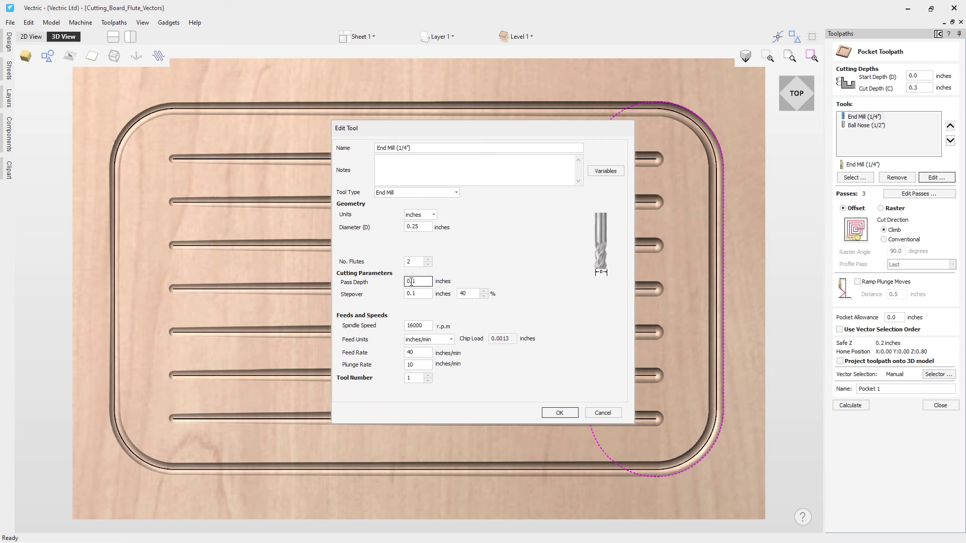
text(0.3)
click(562, 414)
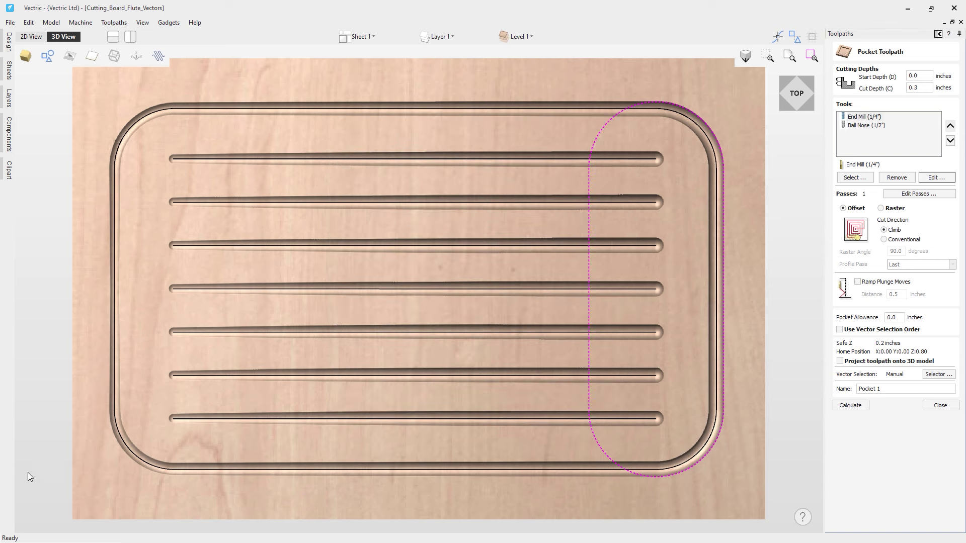
Review the order of the End Mill and Ball Nose tools and calculate the Pocket 1 toolpath.
click(875, 126)
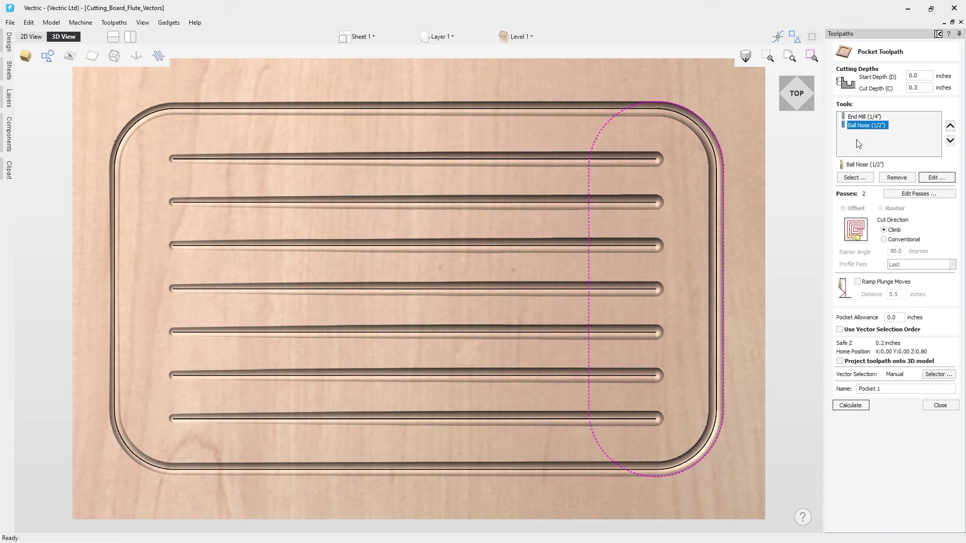
click(873, 117)
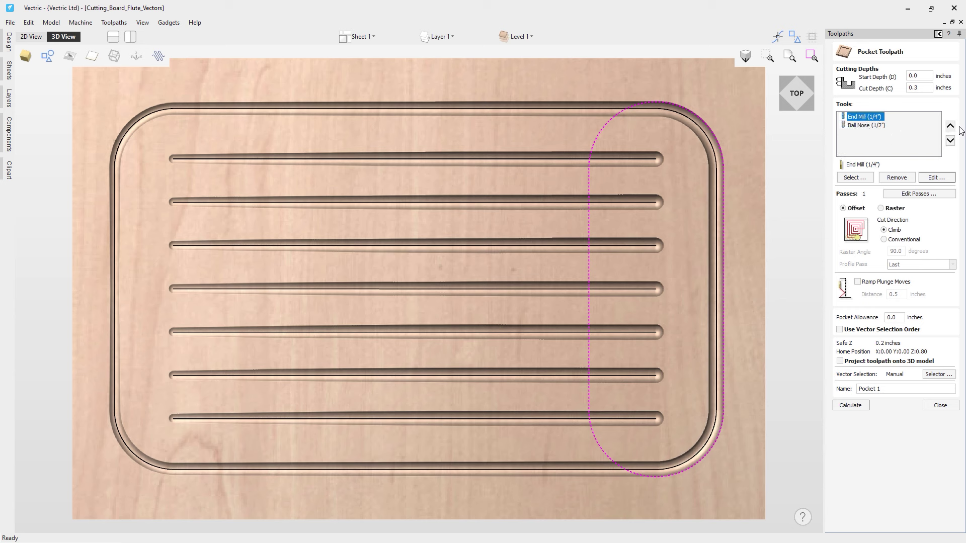
click(950, 139)
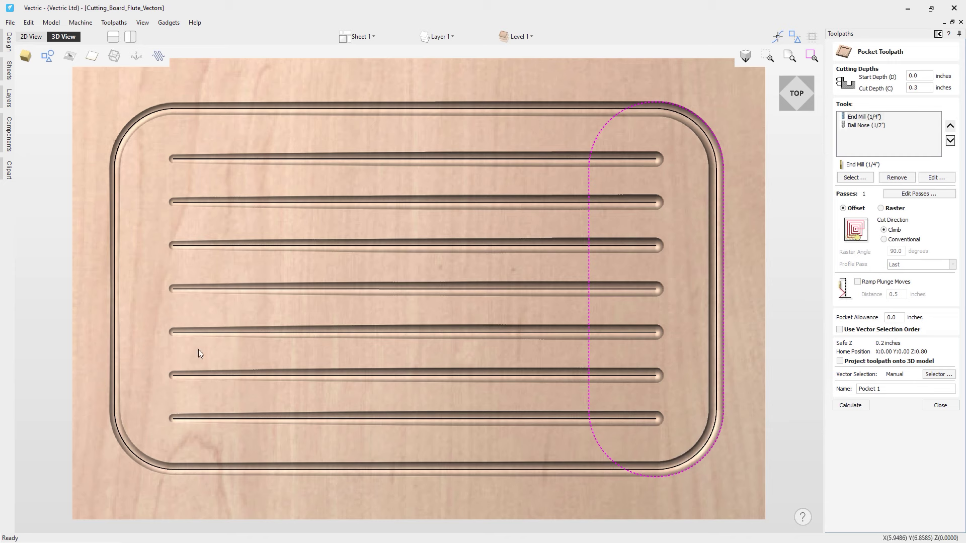
click(844, 410)
Hide the Pocket 1 toolpath and preview the Pocket 1 [Clear 1] clearance toolpath on the board.
drag(698, 497, 674, 397)
click(840, 352)
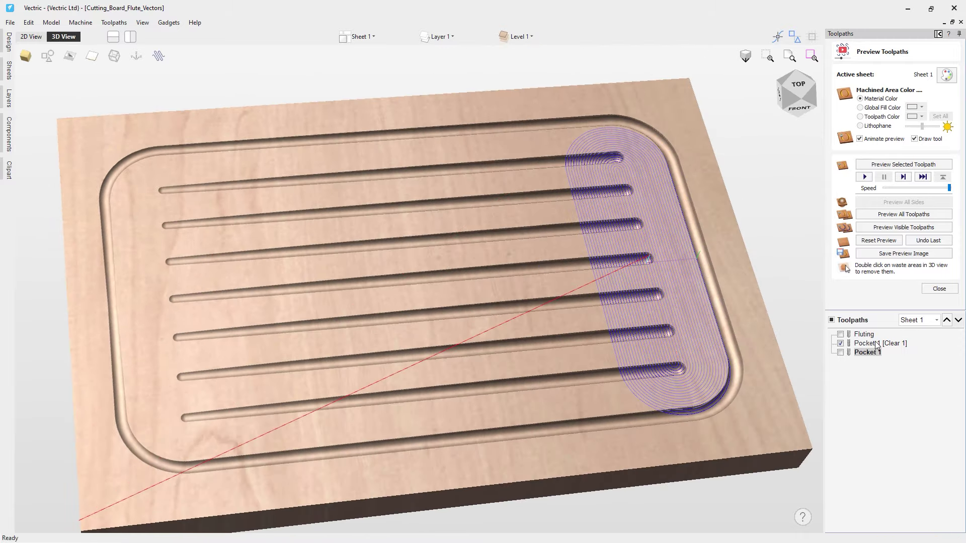
click(878, 344)
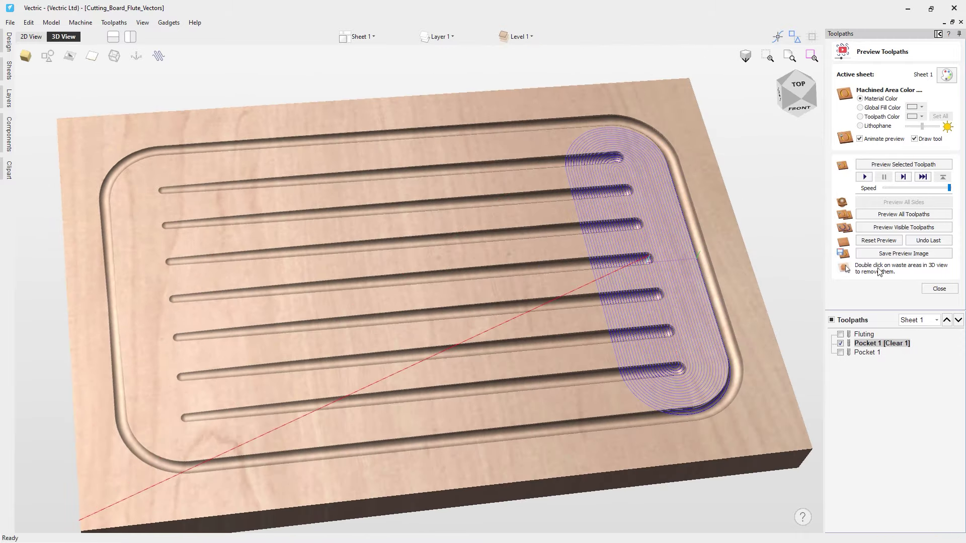
click(909, 165)
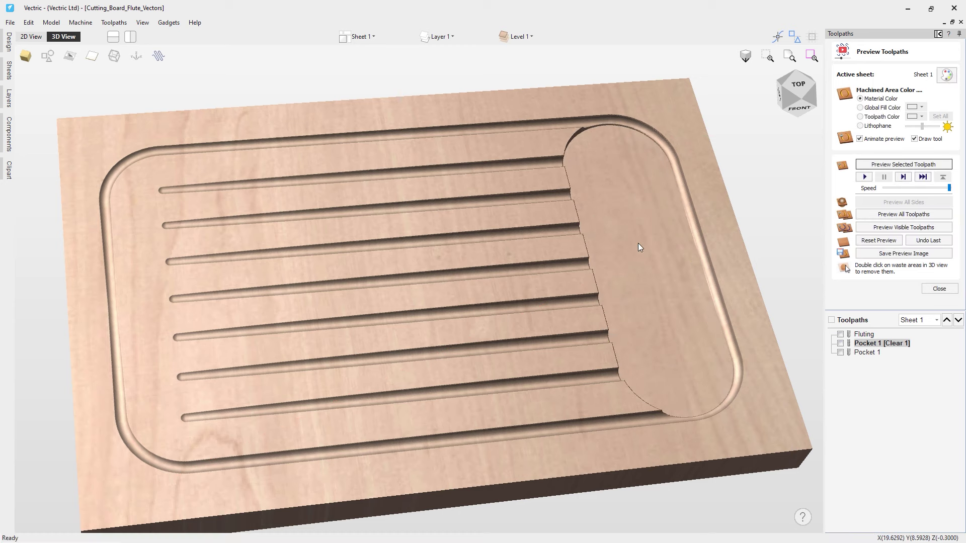
mouse_move(635, 289)
mouse_down()
mouse_move(629, 283)
mouse_move(623, 292)
mouse_move(625, 278)
mouse_move(633, 286)
mouse_up()
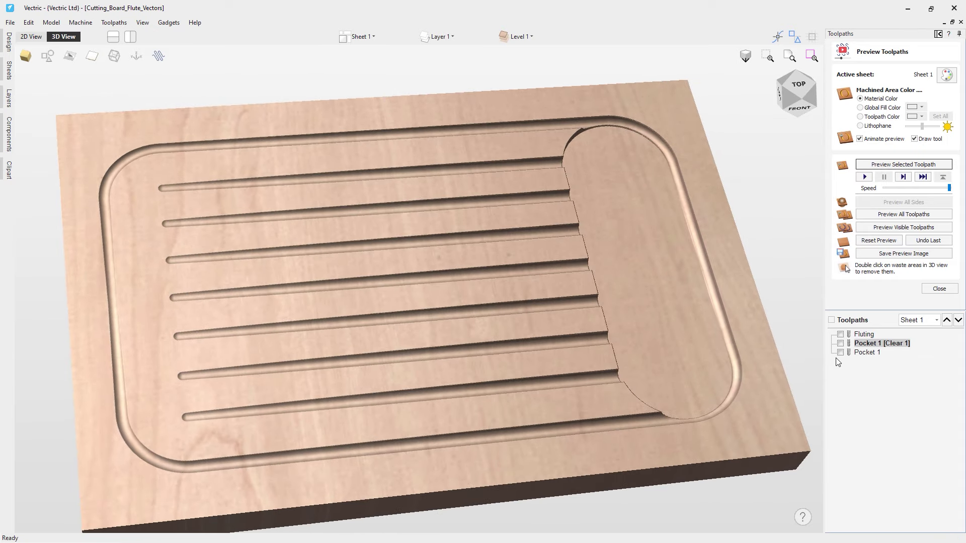
Preview the Pocket 1 finishing toolpath and inspect the completed cutting board.
click(867, 353)
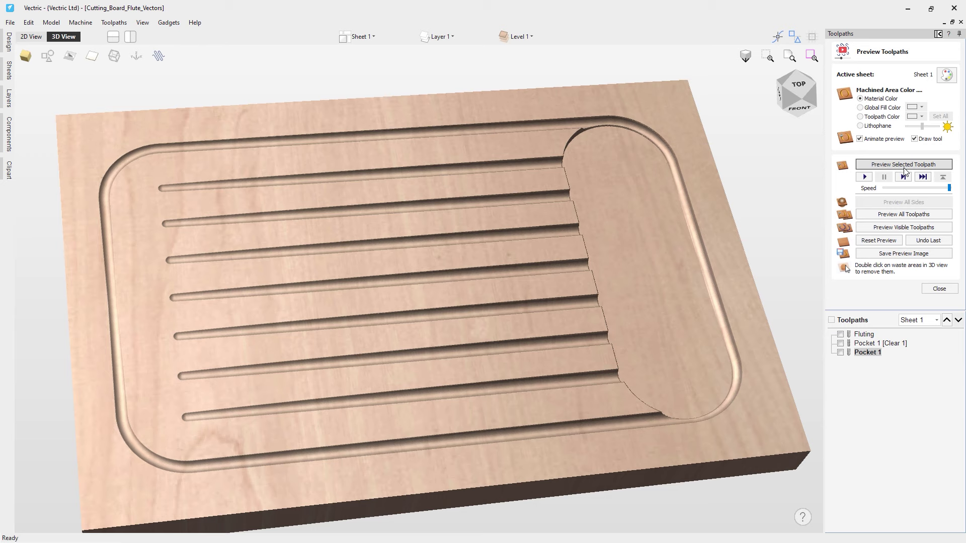
click(903, 165)
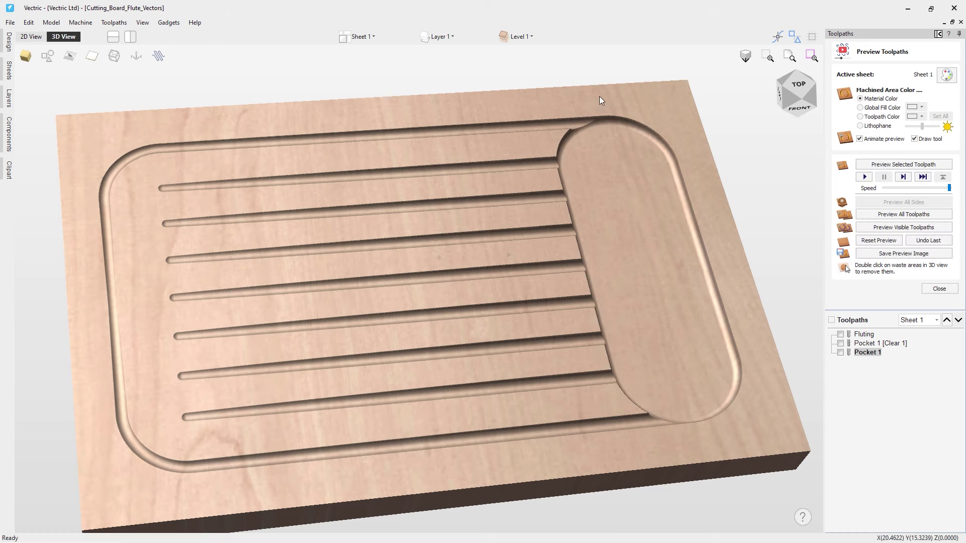
drag(702, 415, 505, 287)
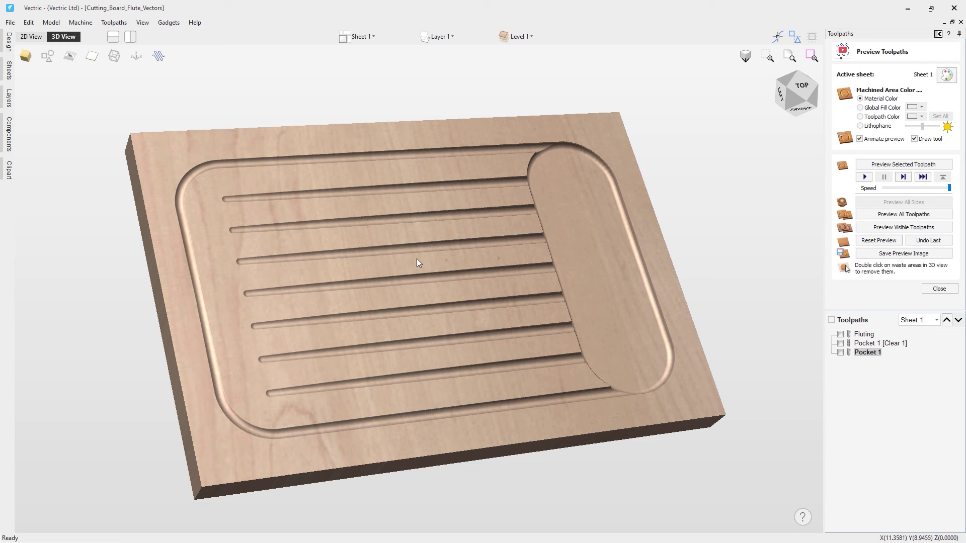
Close the cutting board file and open Texture_Flute_Vectors.crv from the Fluting_Toolpath_Guide_FILES folder.
click(10, 24)
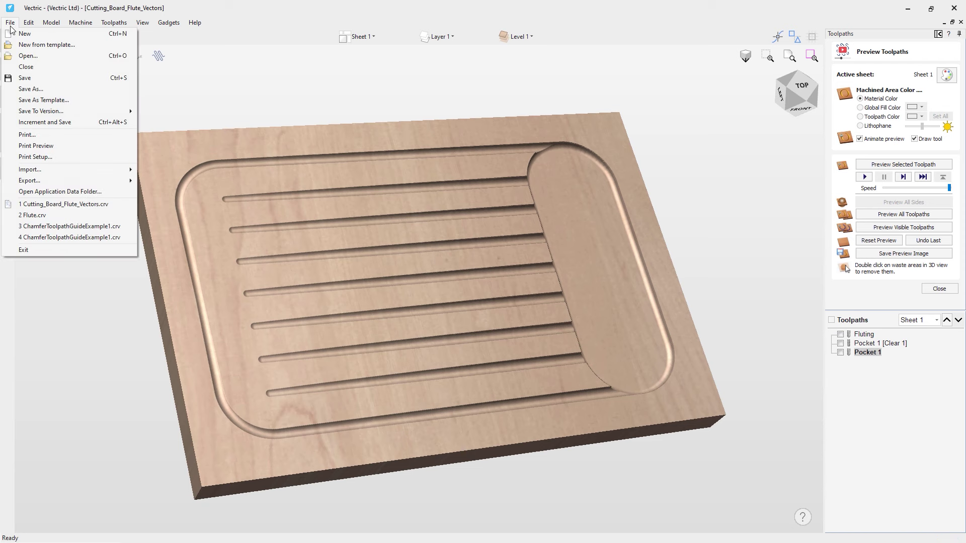
click(33, 71)
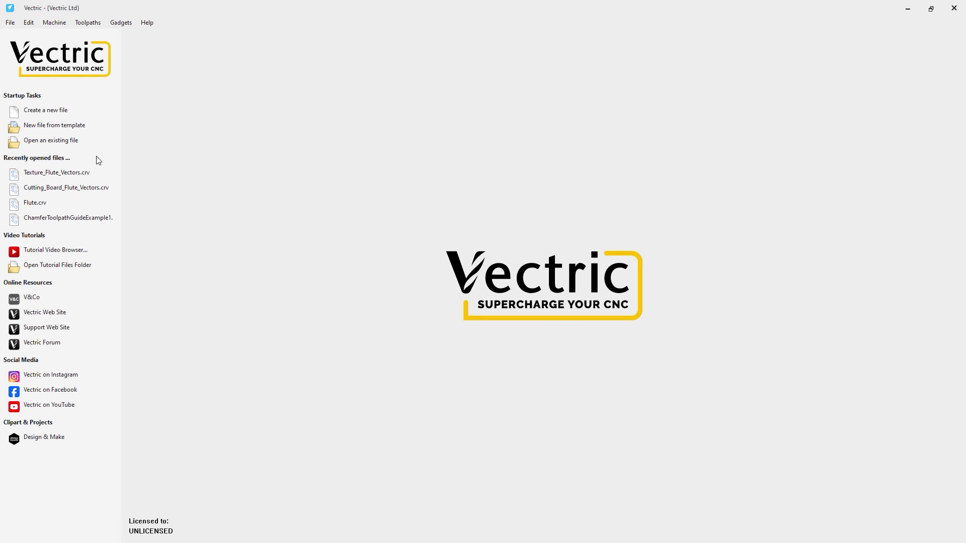
click(50, 140)
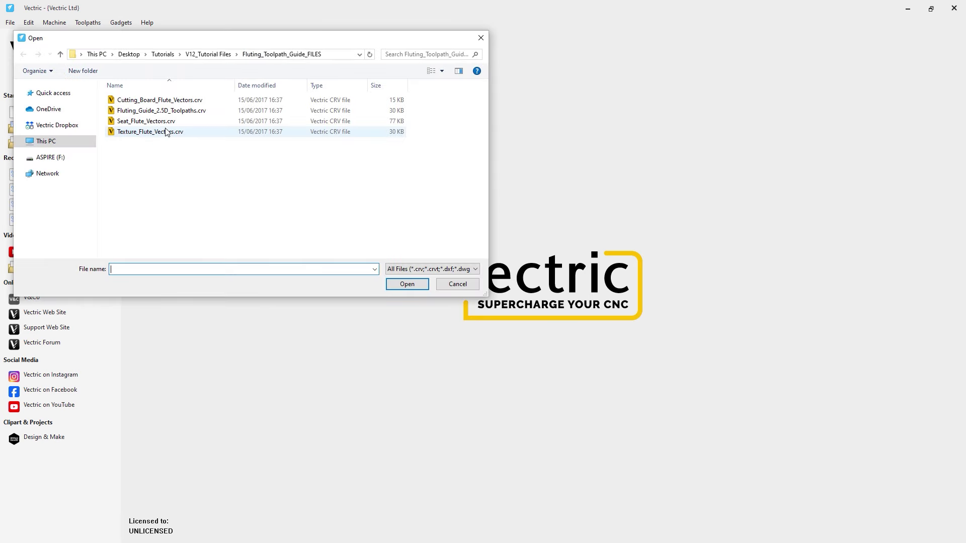
click(162, 133)
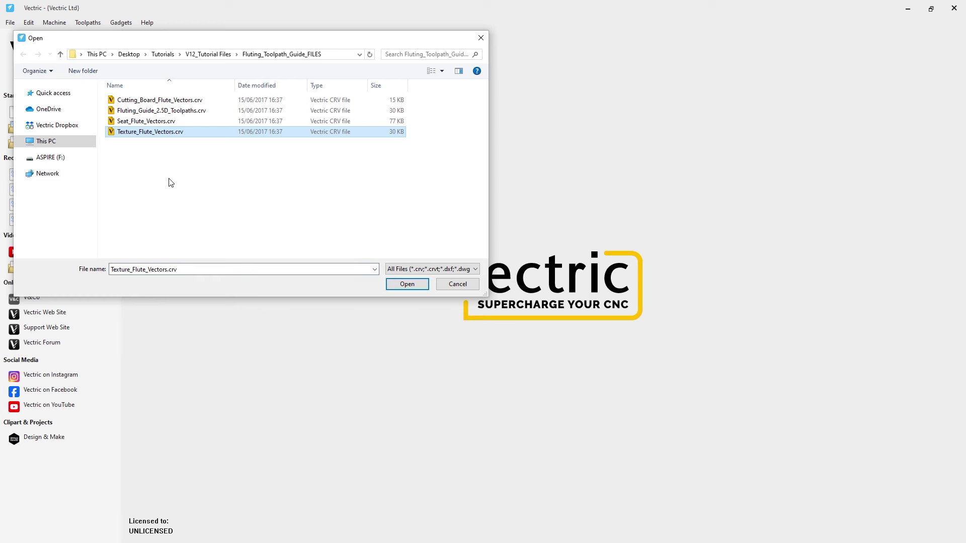
double_click(146, 132)
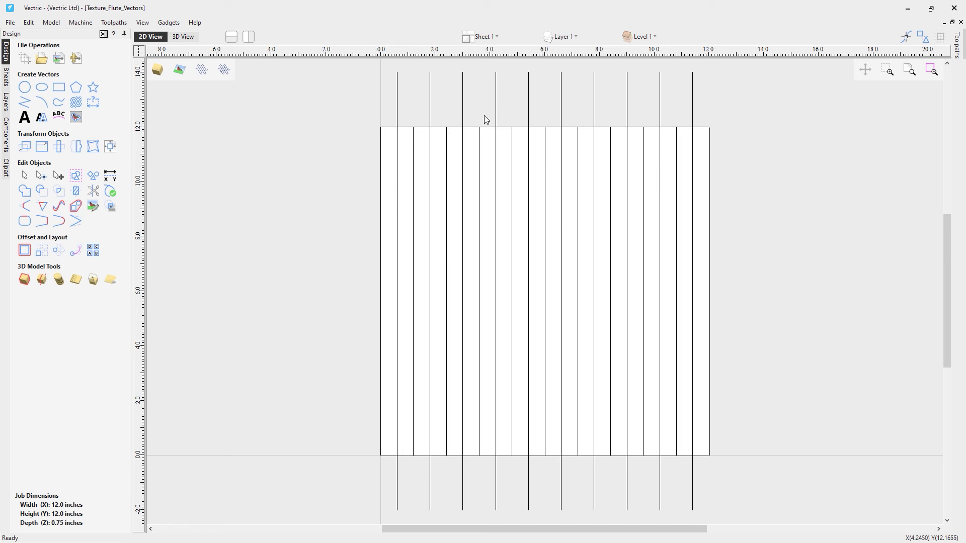
Examine how the first two vertical lines are divided into separate segments by selecting the segments one by one.
click(397, 121)
click(398, 197)
click(398, 324)
click(401, 416)
click(414, 373)
click(414, 334)
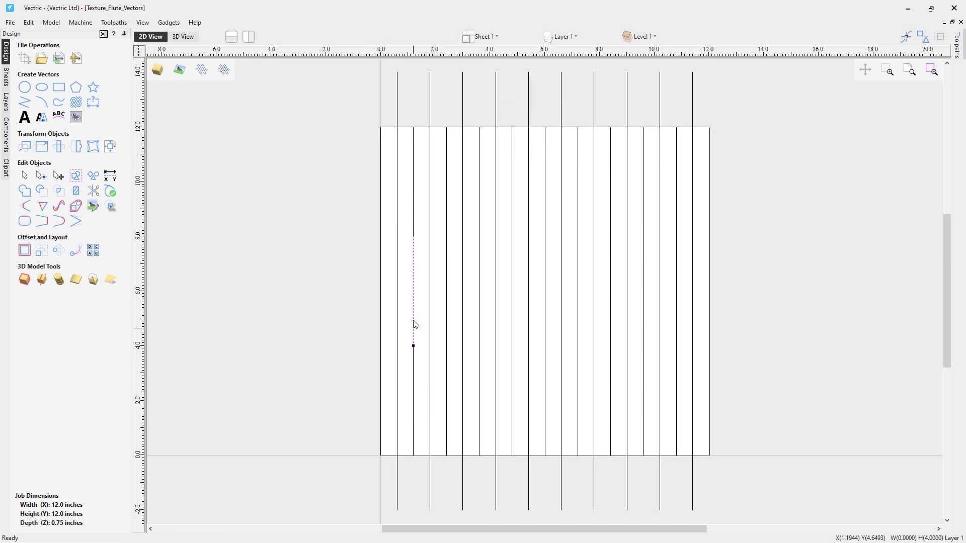
click(413, 232)
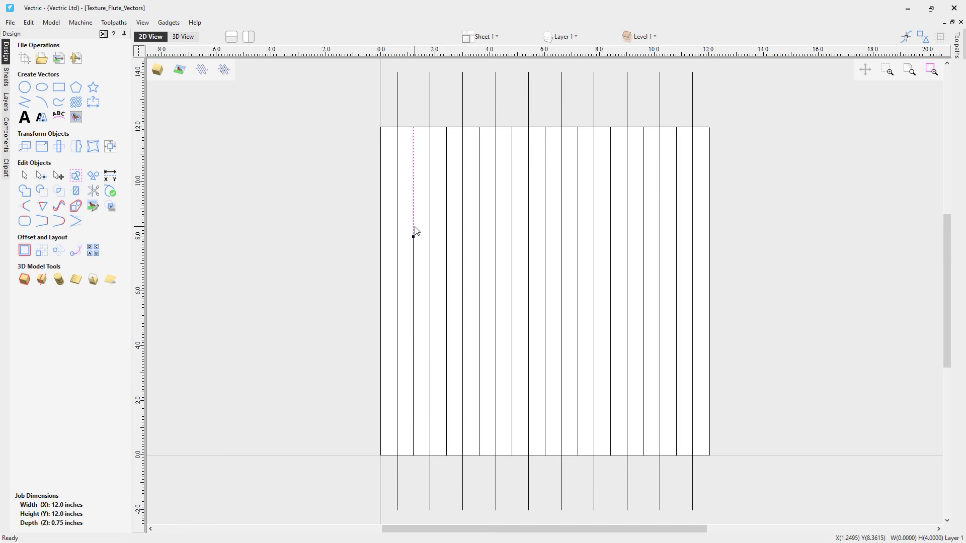
Compare the uppermost segments of the first two vertical lines by selecting each in turn.
click(397, 121)
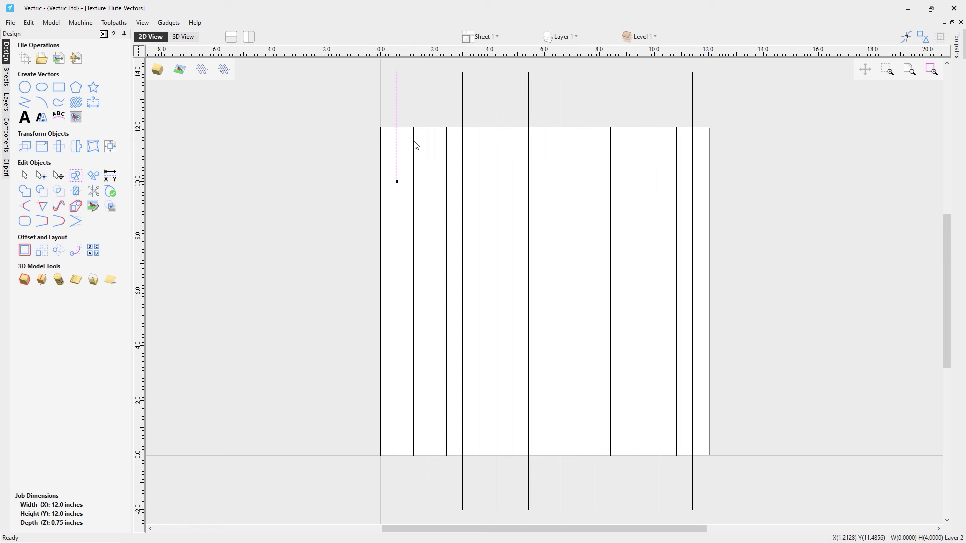
click(413, 143)
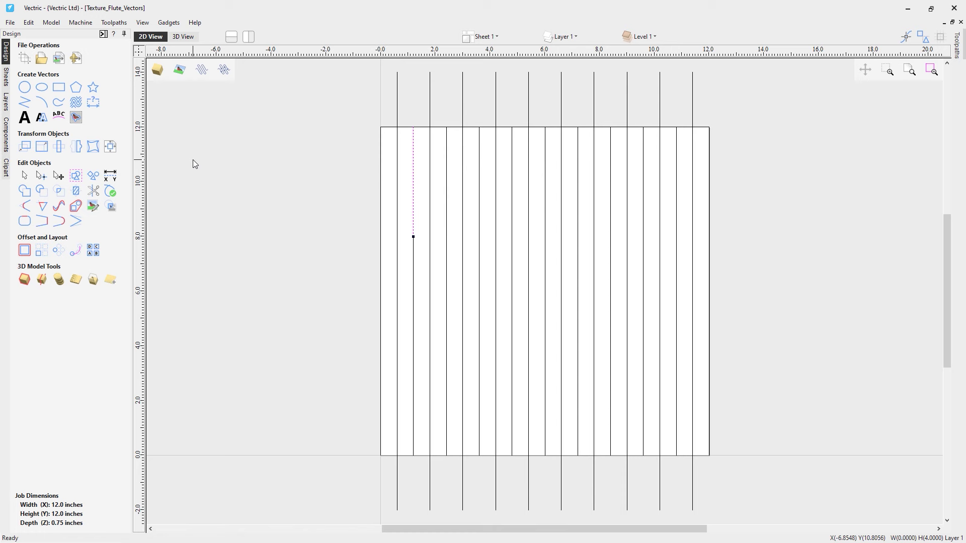
Calculate a fluting toolpath named Fluting on all vectors, 0.25 inches deep with the 1/2" ball nose and smooth 25% ramps at start and end.
click(102, 34)
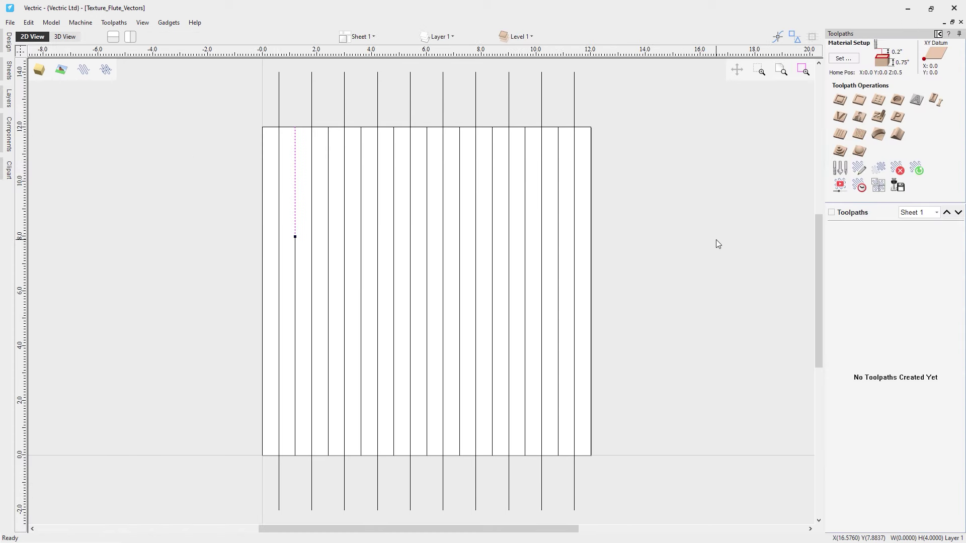
click(840, 134)
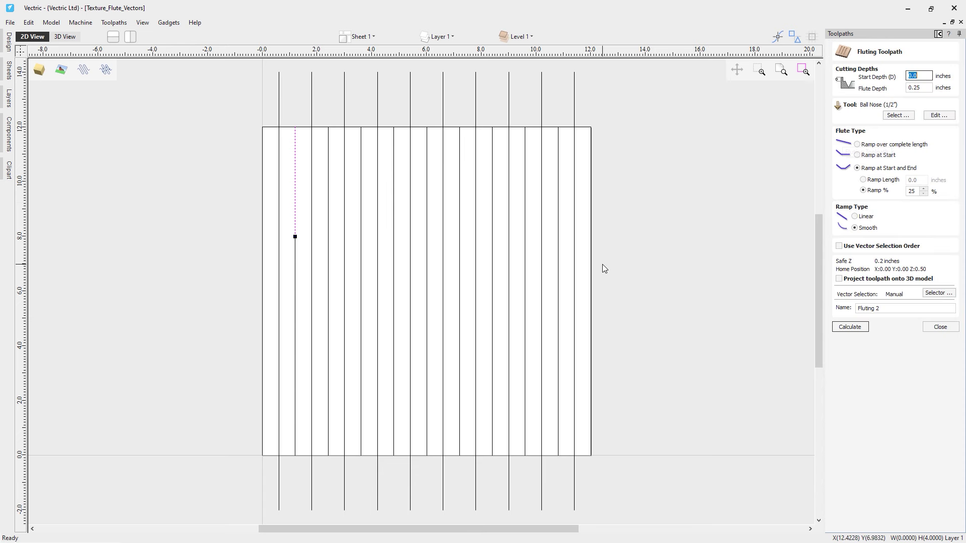
click(928, 88)
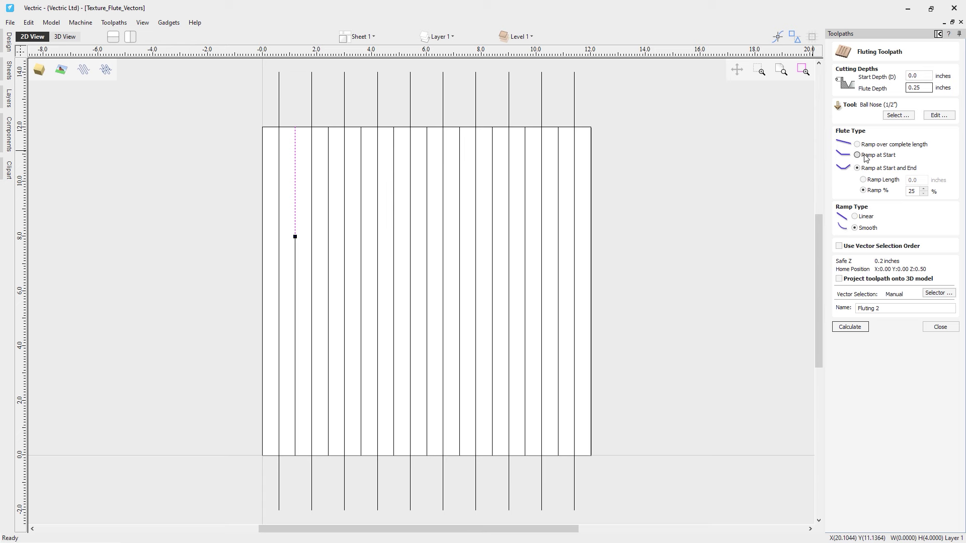
click(626, 250)
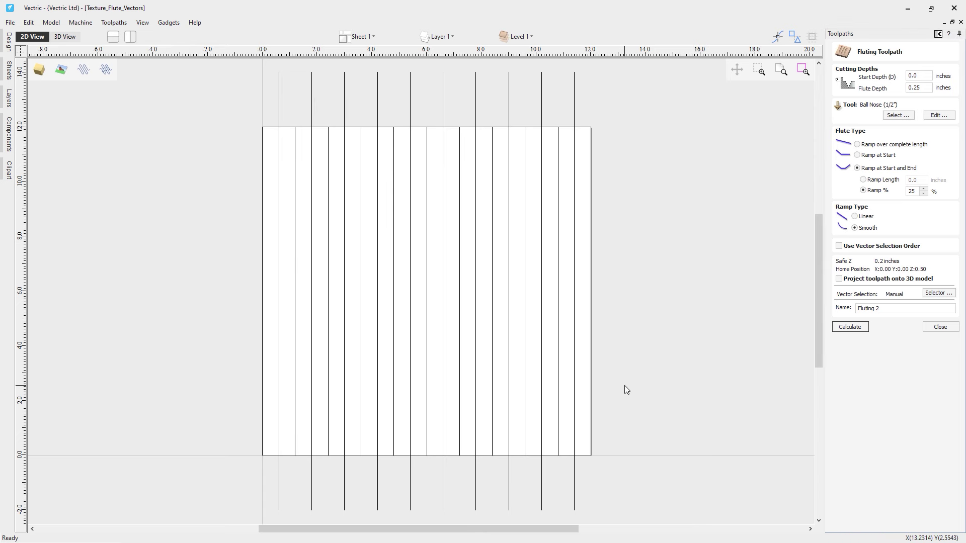
key(ctrl+a)
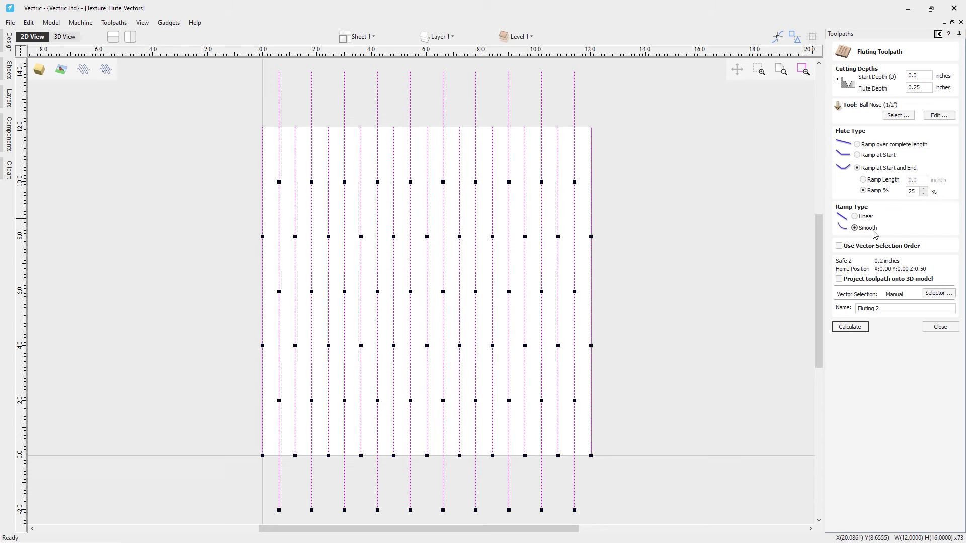
click(886, 307)
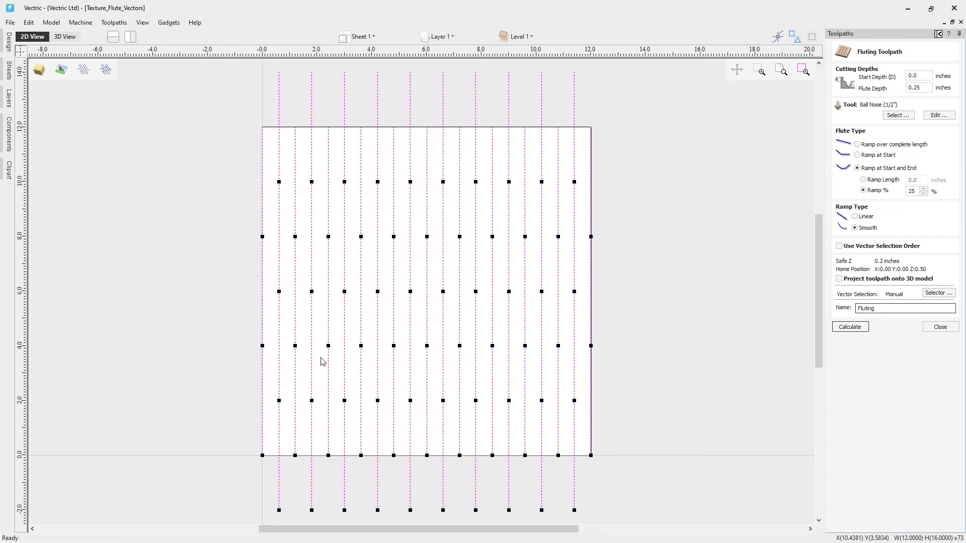
click(850, 327)
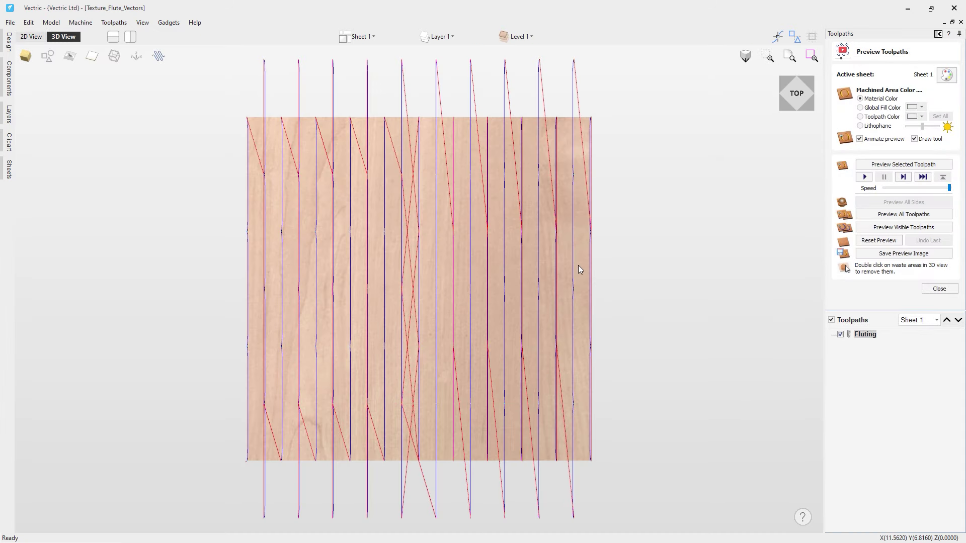
Preview the Fluting toolpath, set its toolpath color to black, and inspect the texture before returning to the top view.
click(900, 166)
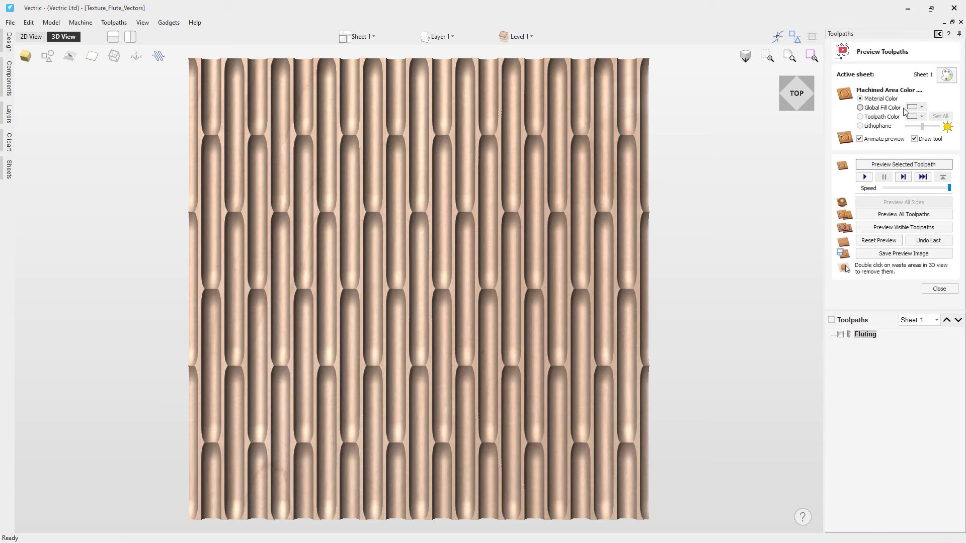
click(885, 116)
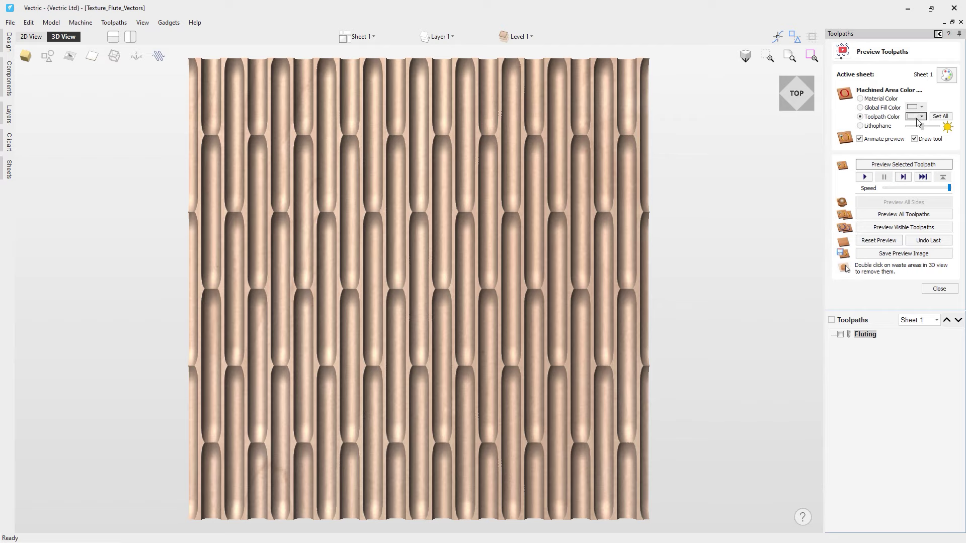
click(918, 118)
click(902, 139)
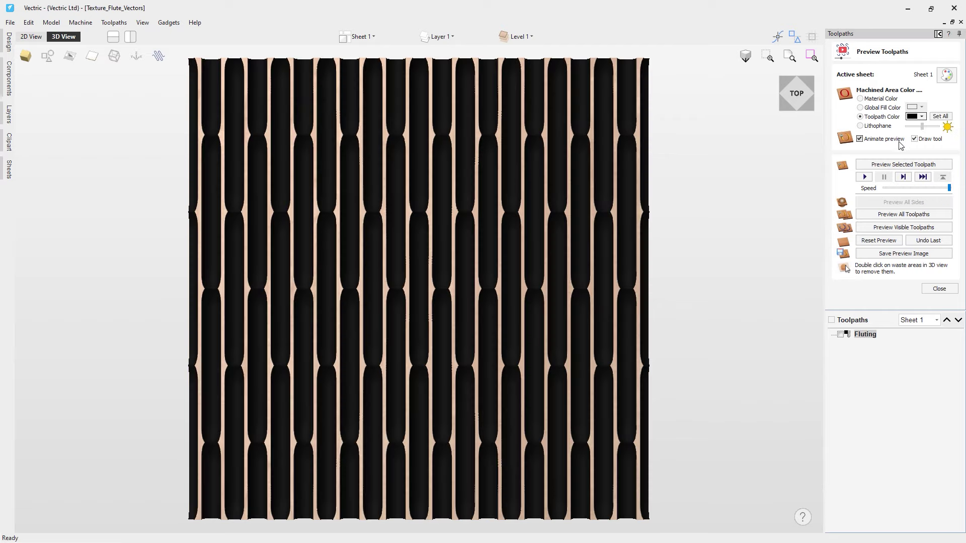
drag(493, 316, 468, 327)
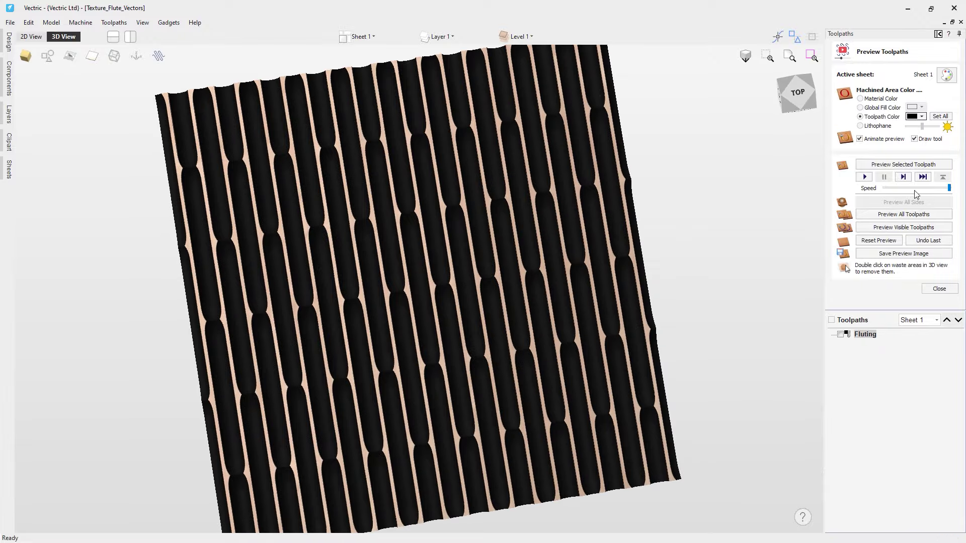
click(802, 96)
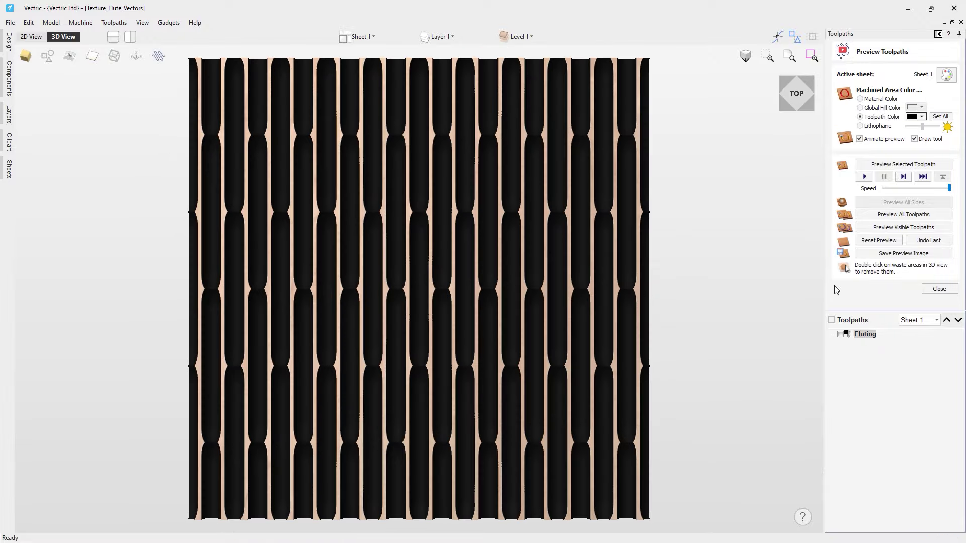
Edit the Fluting toolpath to use a 100% ramp at start and end, and recalculate it.
double_click(865, 335)
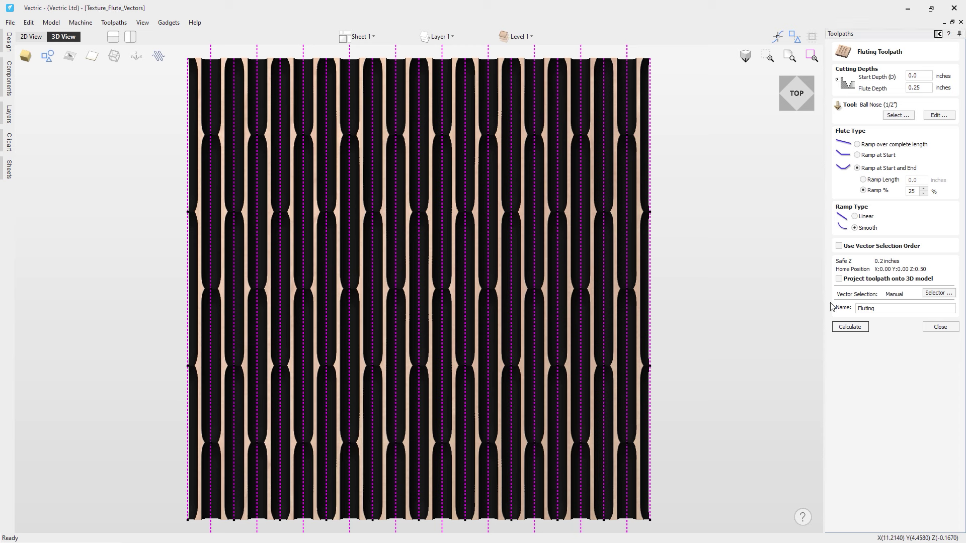
drag(919, 190, 867, 194)
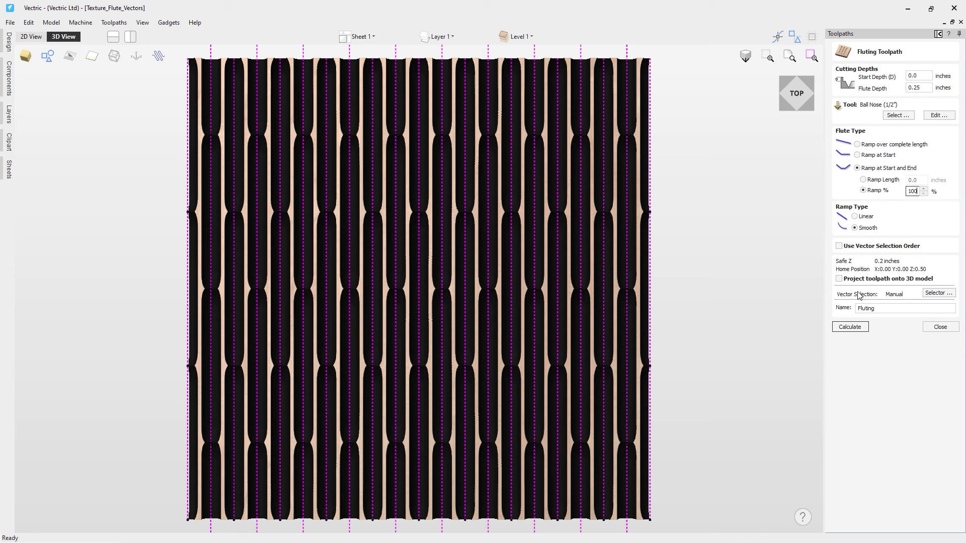
click(850, 326)
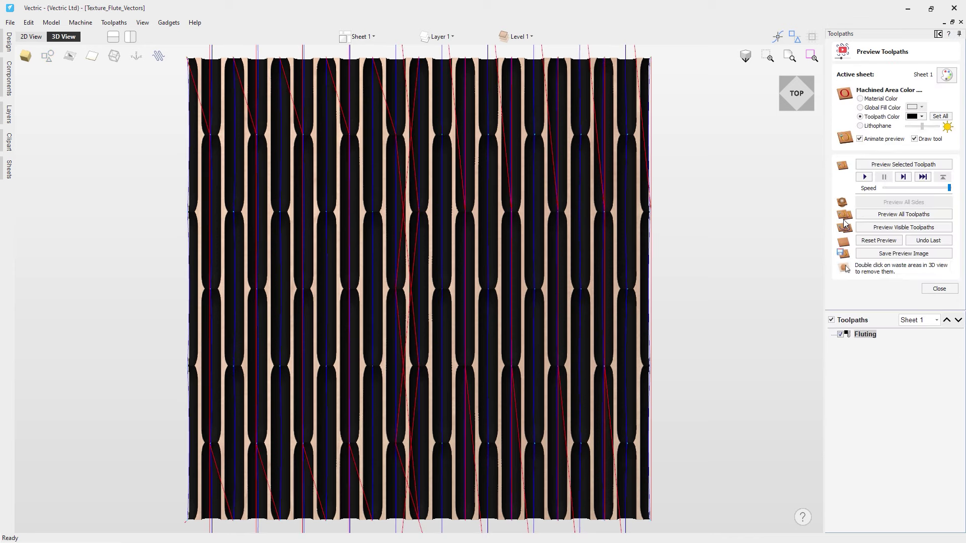
Reset the preview, simulate the recalculated Fluting toolpath, and inspect the tapered flutes from an angle and from above.
click(866, 240)
click(916, 166)
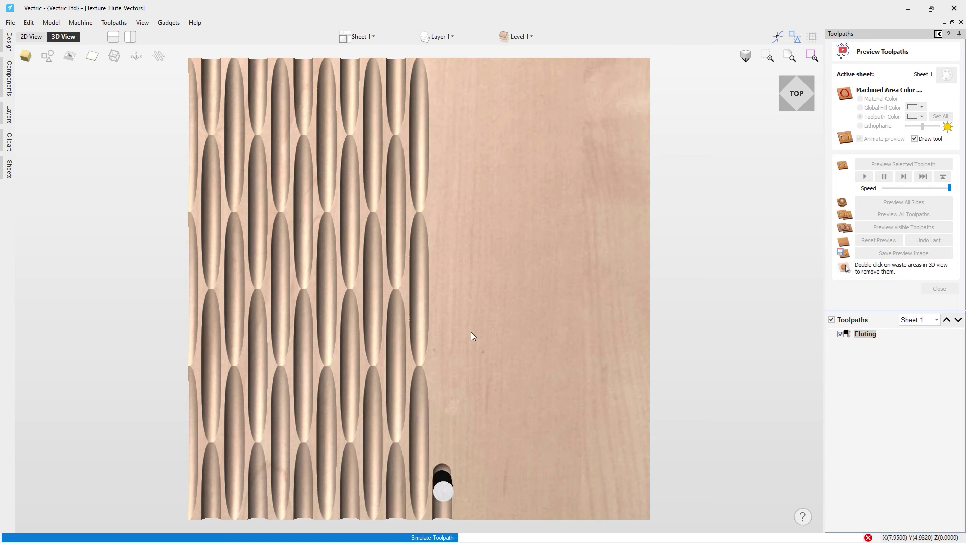
drag(435, 407, 539, 329)
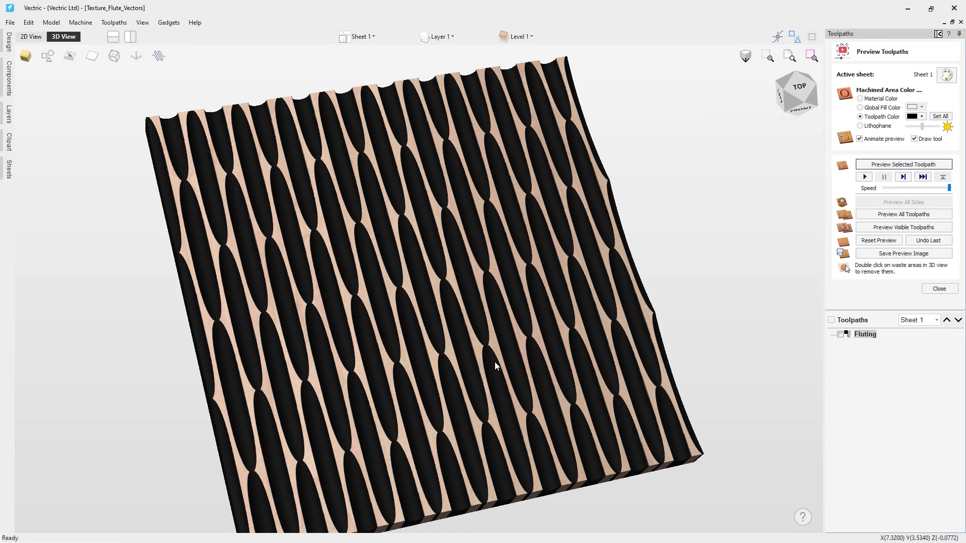
drag(521, 308, 461, 368)
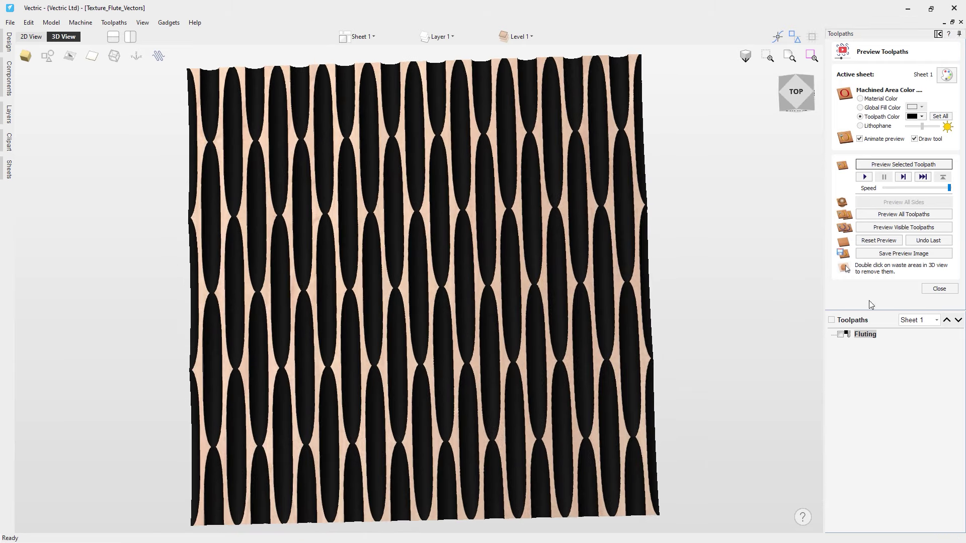
click(811, 55)
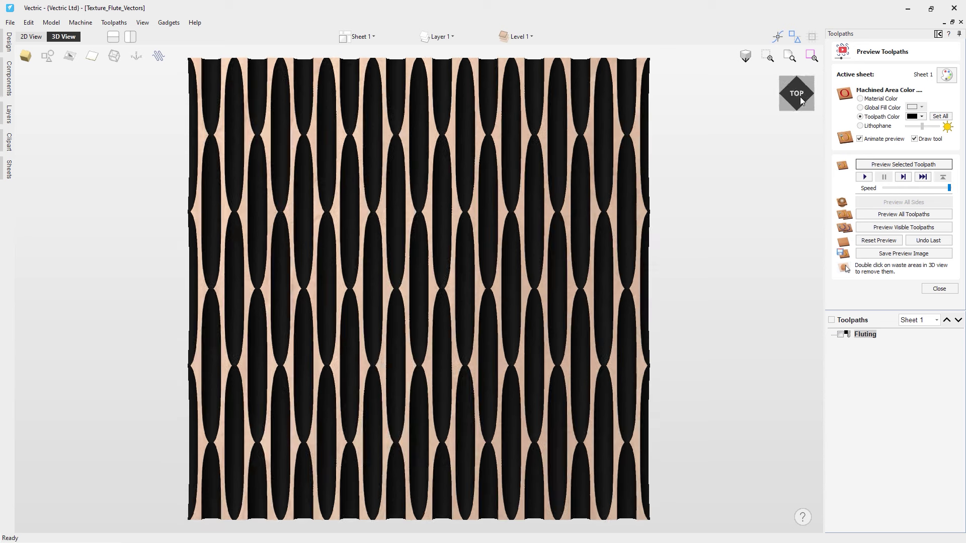
Reset the preview and recalculate Fluting with a 0.35-inch flute depth, the V-Bit (90.0° - 1 1/4") and ramping over the complete length.
click(878, 241)
double_click(866, 334)
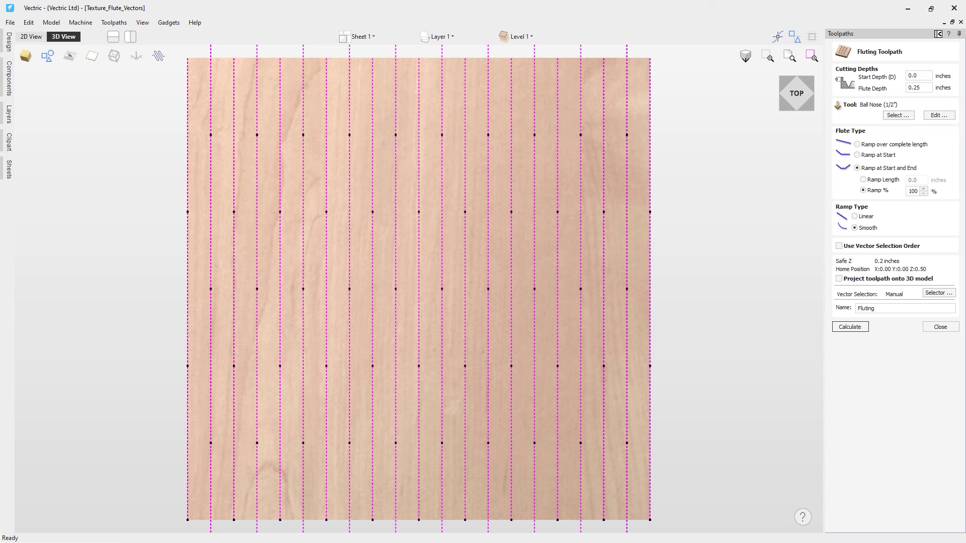
click(928, 87)
click(896, 117)
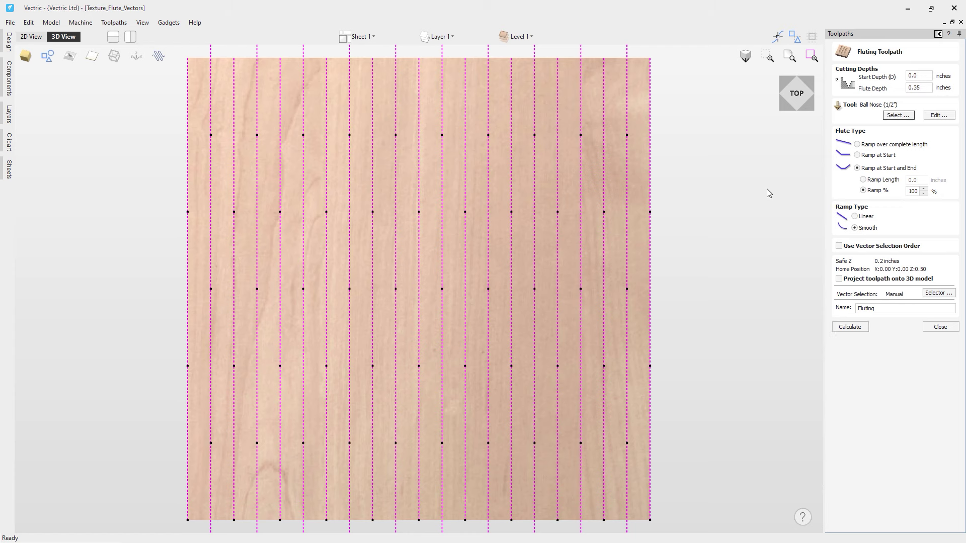
click(903, 114)
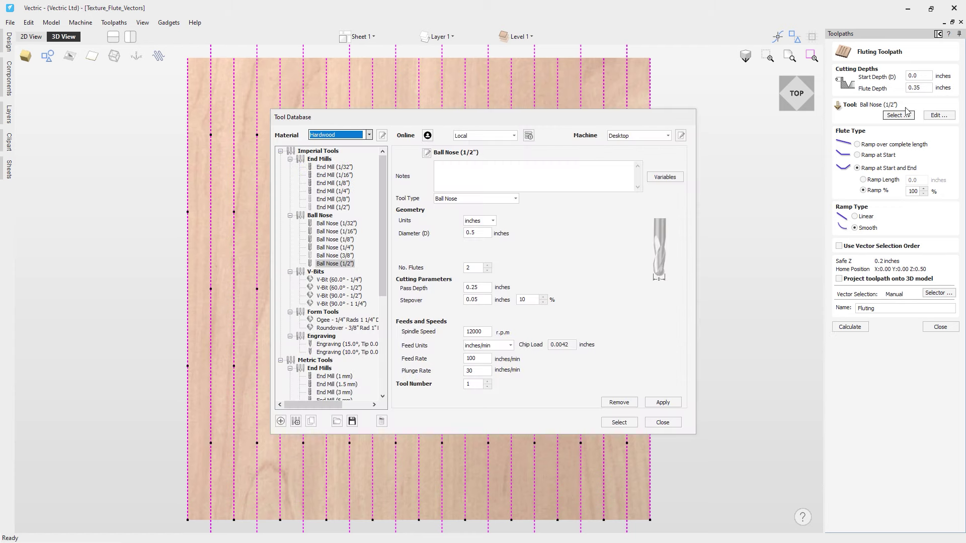
click(360, 304)
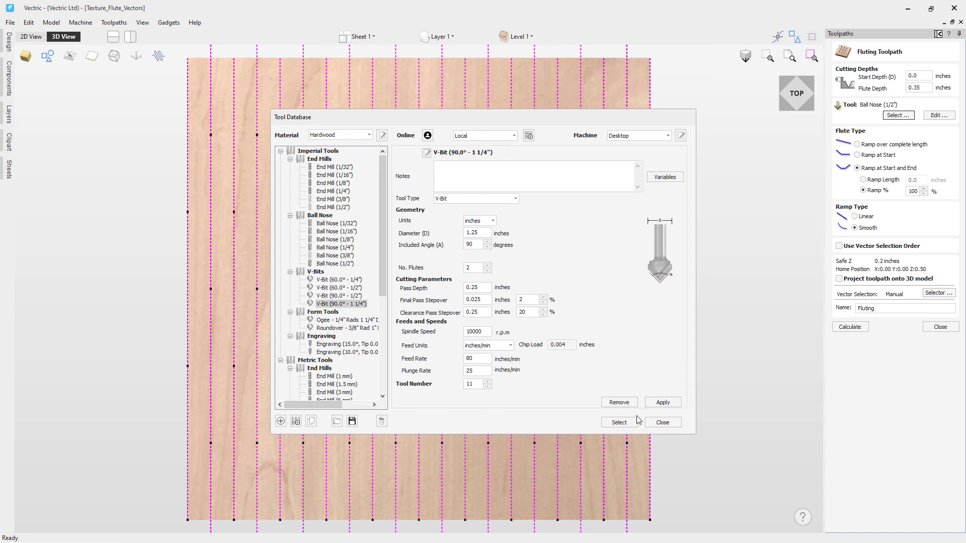
click(618, 422)
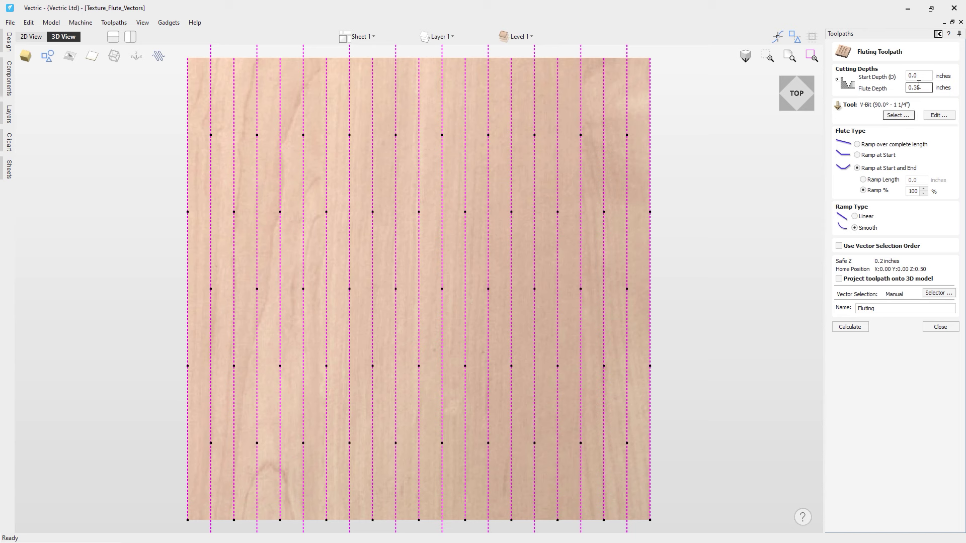
click(878, 145)
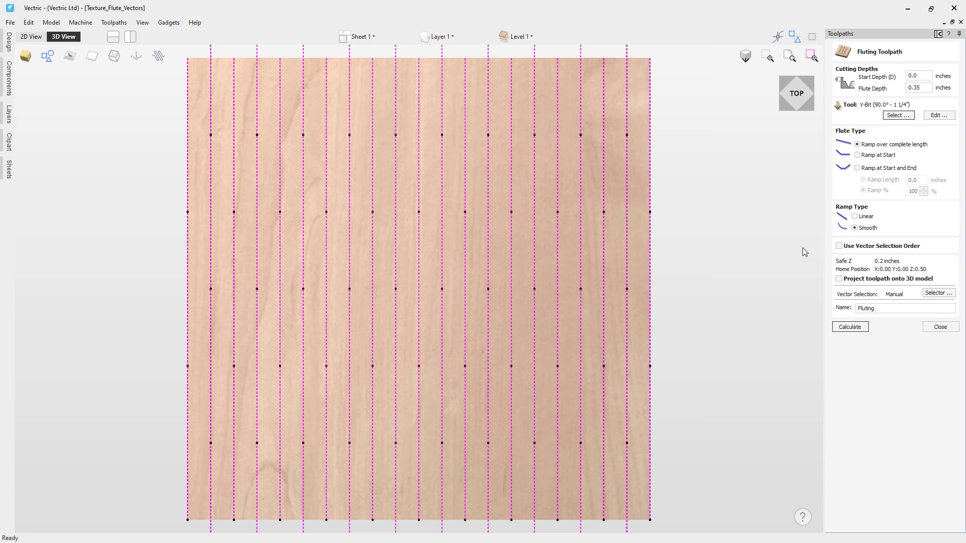
click(840, 325)
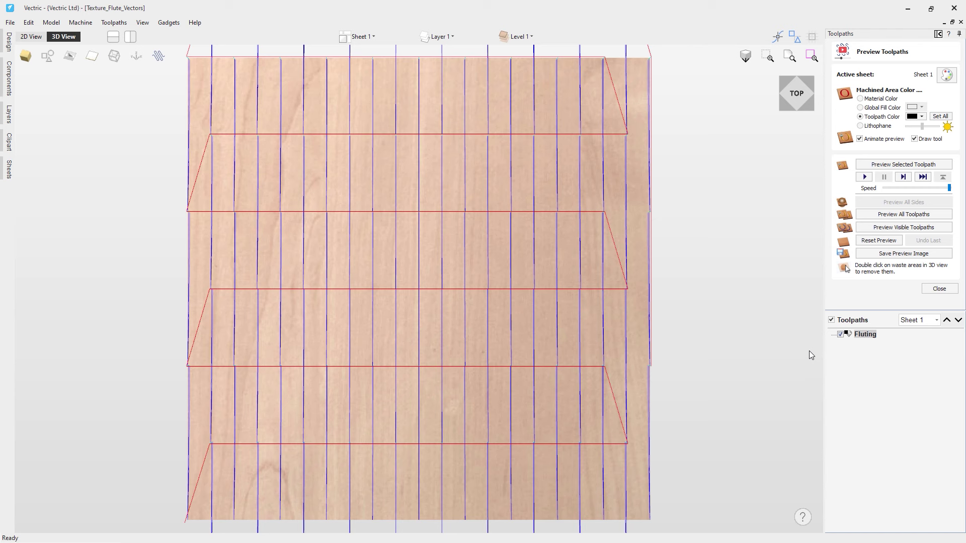
Preview the V-bit version of the Fluting toolpath and inspect the carved texture at an angle.
click(888, 166)
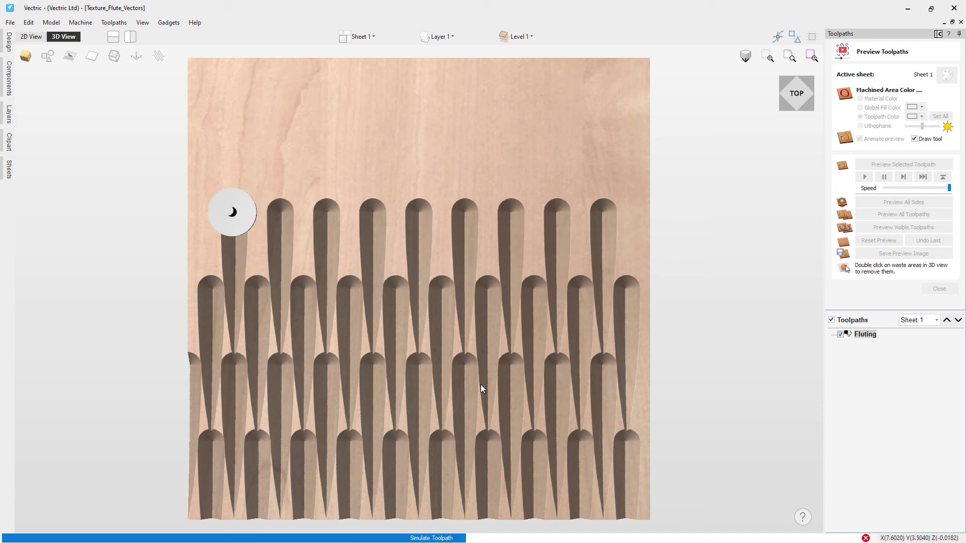
drag(614, 404, 653, 339)
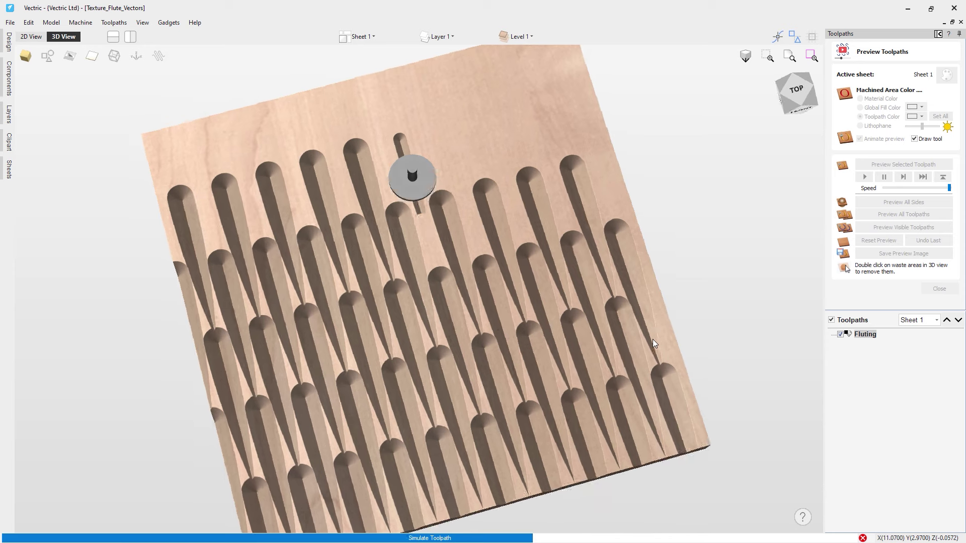
drag(373, 394, 355, 336)
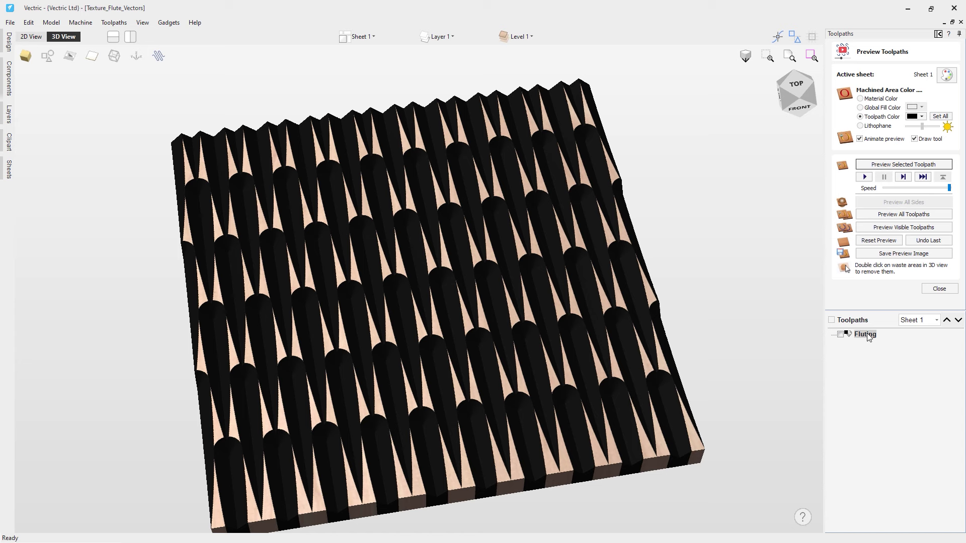
Reset the preview and recalculate Fluting with the Ogee - 1/4" Rads 1 1/4" Dia 1/2" Deep form tool and a 100% ramp at start and end.
click(868, 241)
click(796, 85)
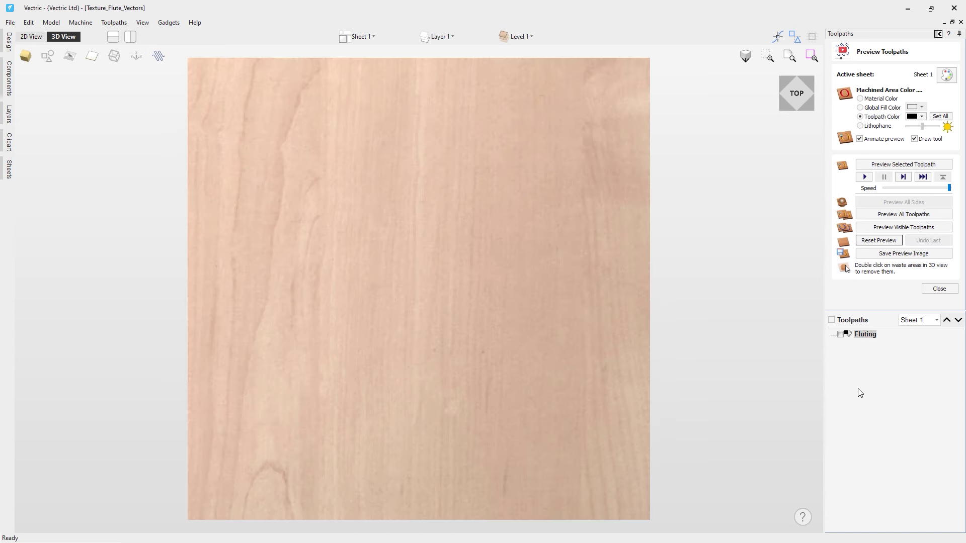
double_click(866, 335)
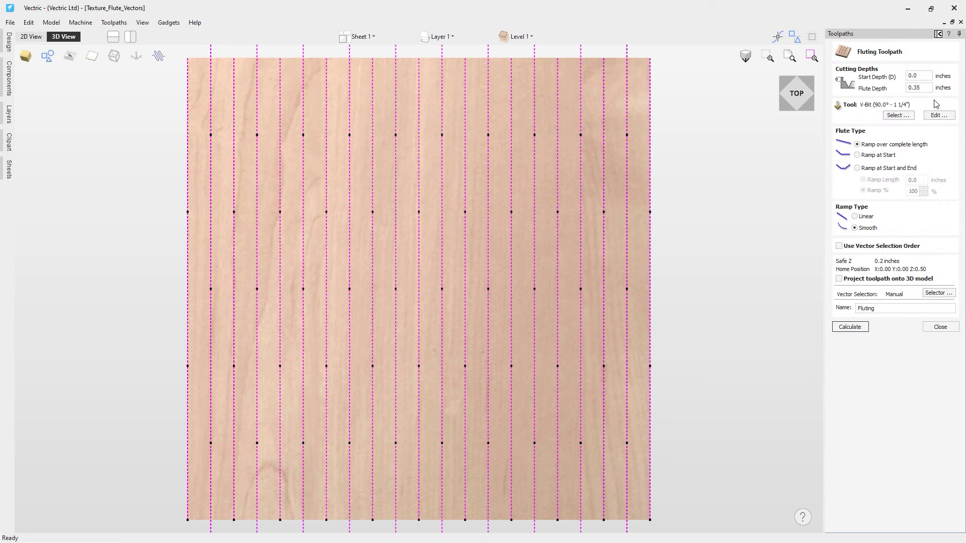
click(900, 119)
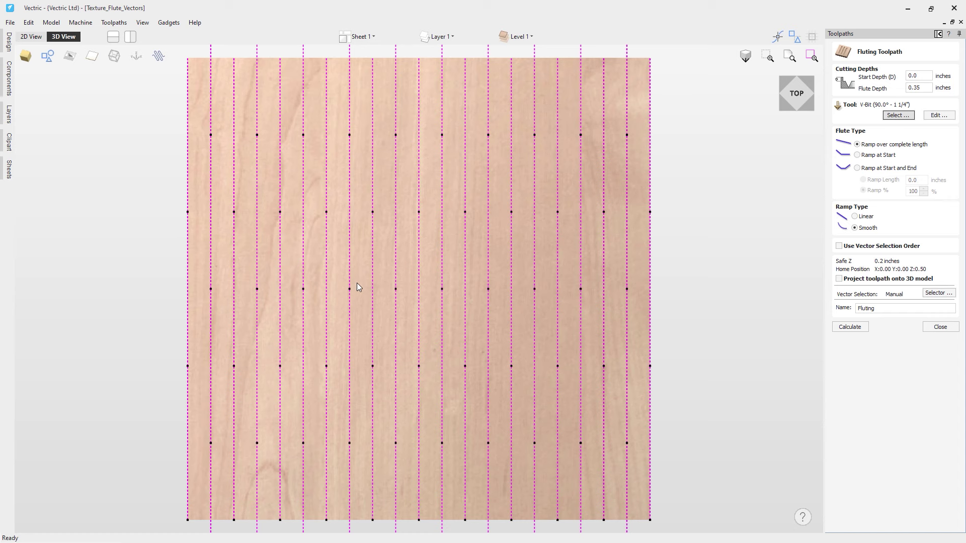
scroll(352, 302, down, 2)
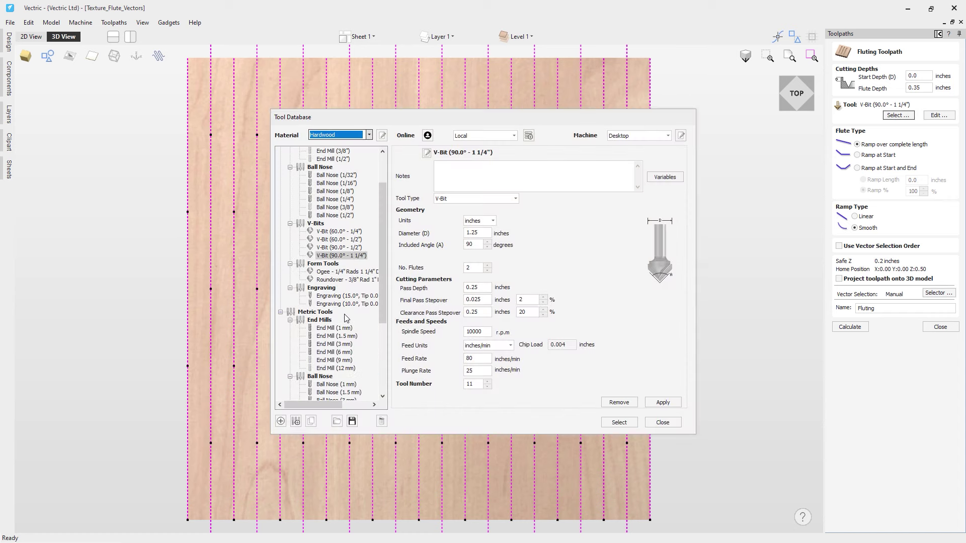
click(342, 272)
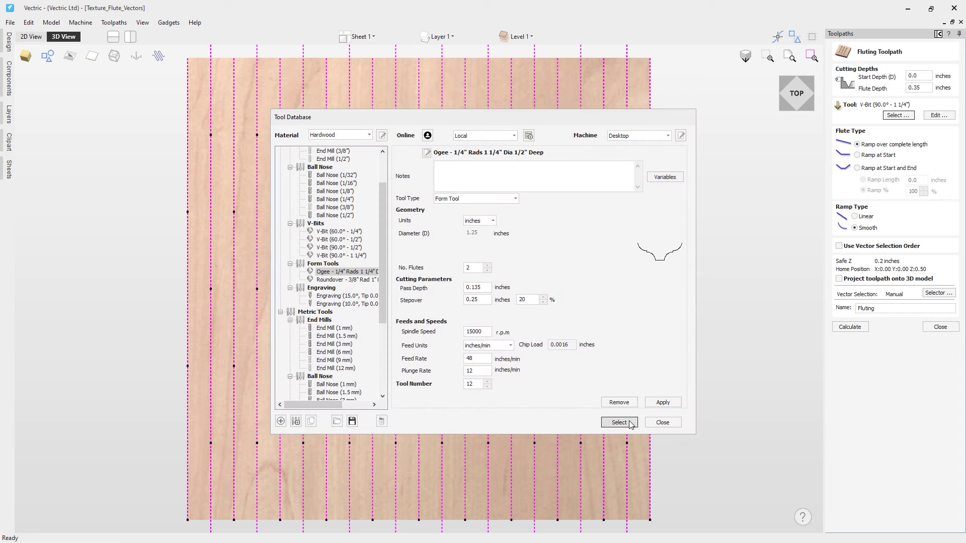
click(618, 422)
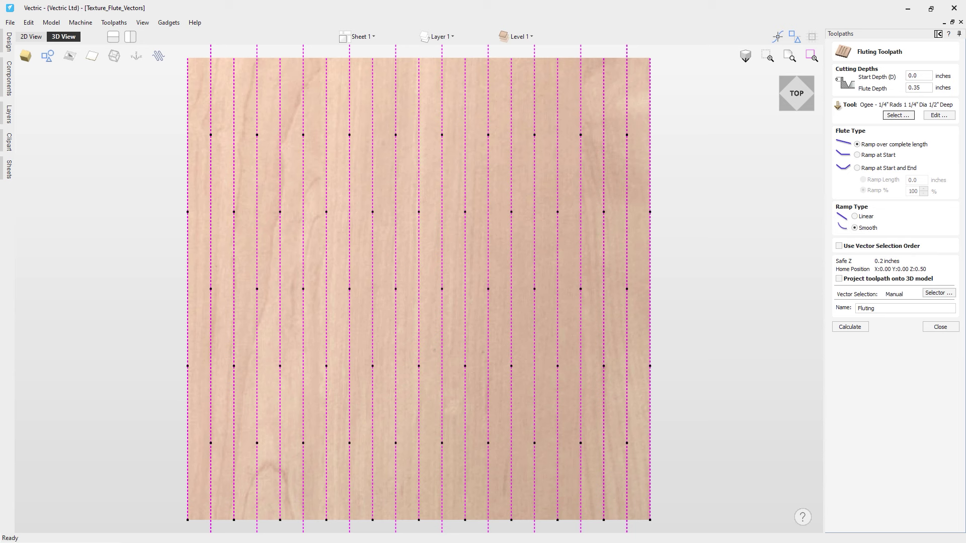
click(882, 169)
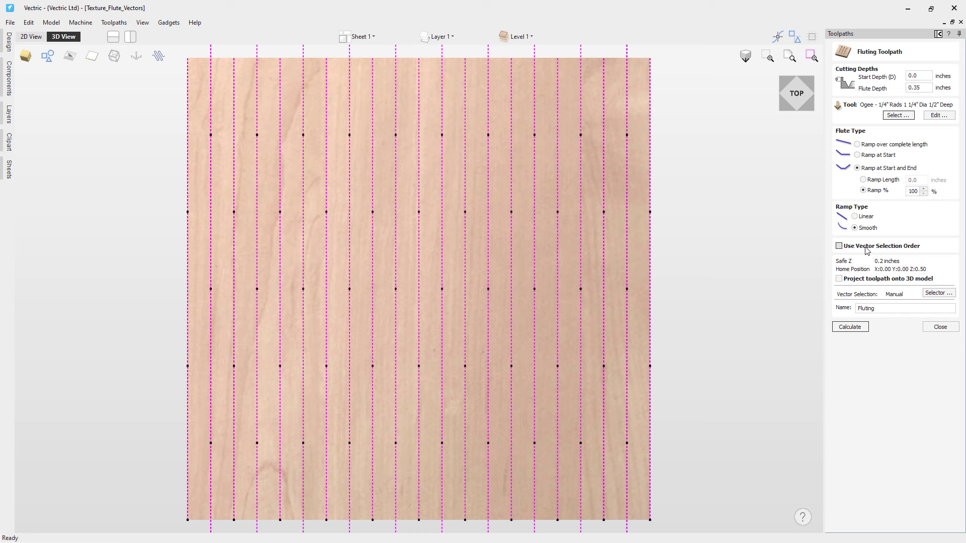
click(849, 327)
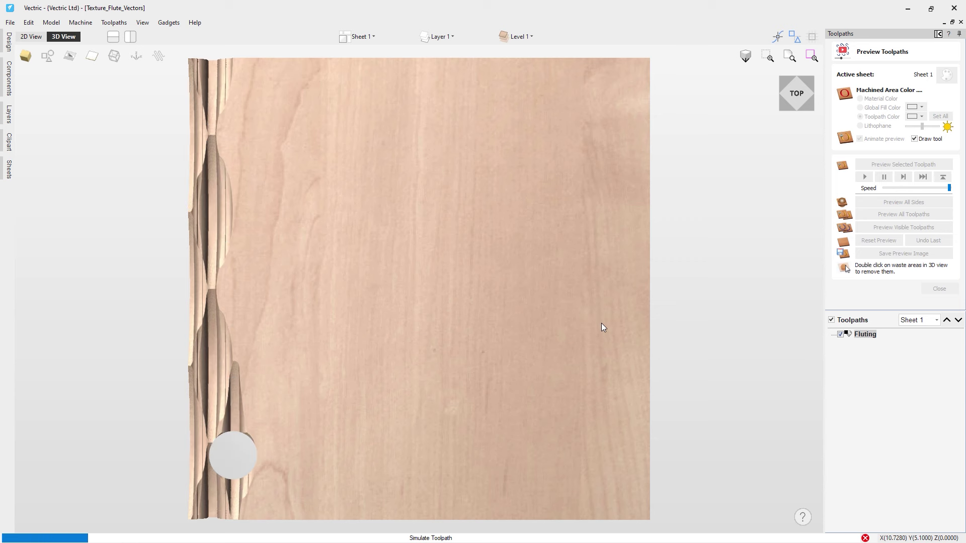
Preview the ogee version of the Fluting toolpath and inspect the carved texture at an angle and from above.
drag(441, 372, 240, 326)
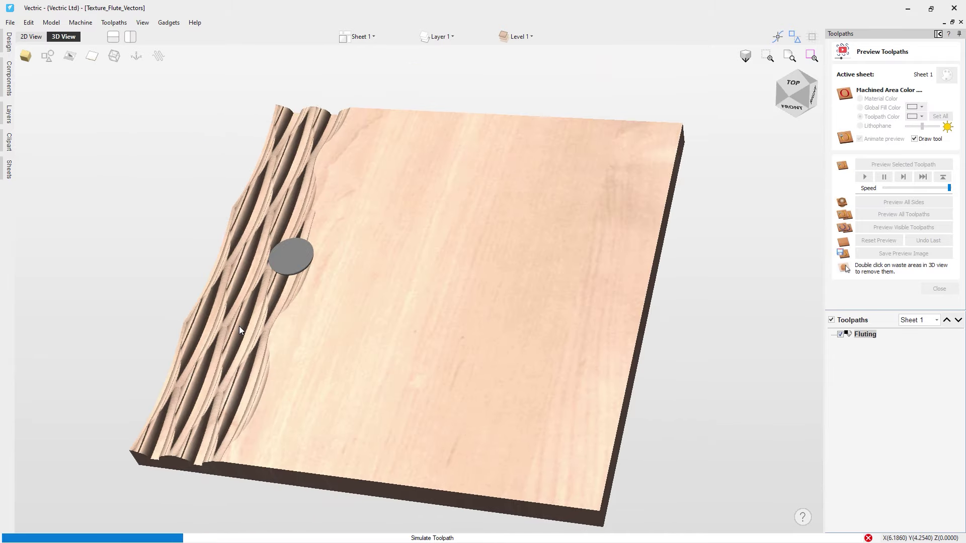
drag(301, 373, 473, 332)
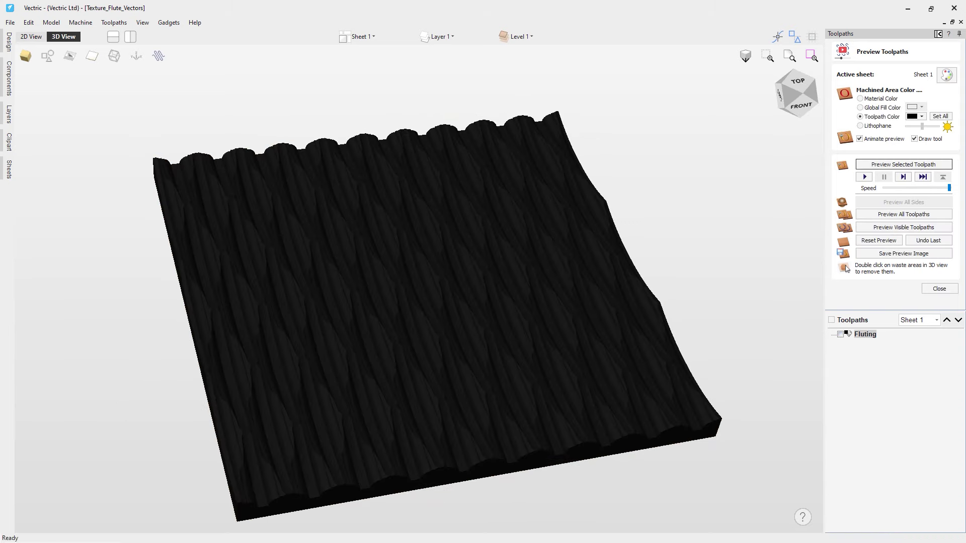
drag(422, 348, 552, 269)
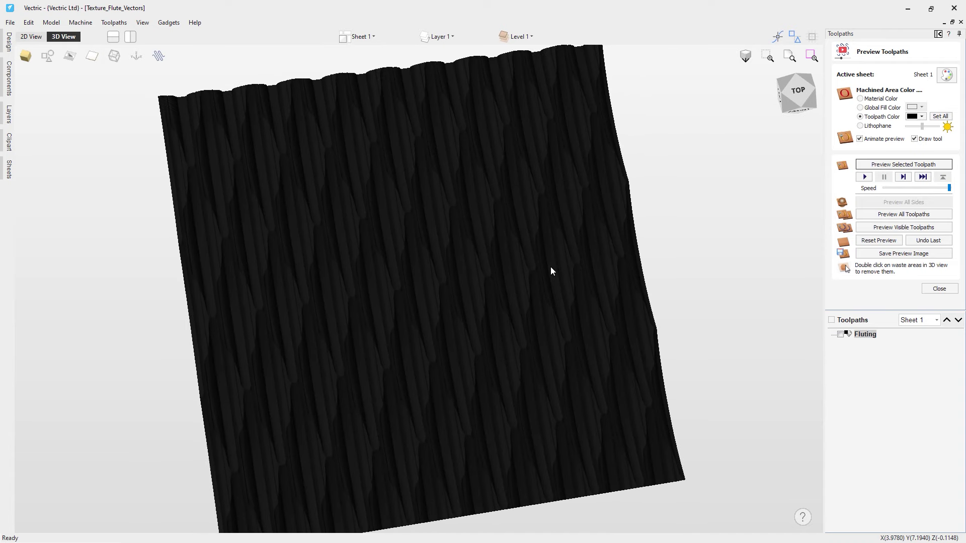
click(797, 90)
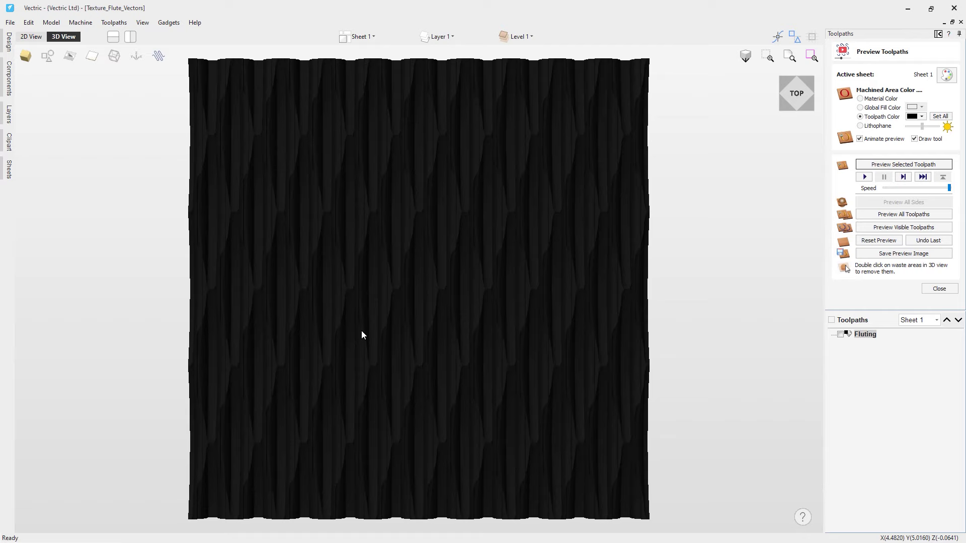
drag(362, 334, 526, 218)
drag(332, 209, 265, 211)
mouse_move(469, 278)
mouse_down()
mouse_move(481, 274)
mouse_move(500, 306)
mouse_move(425, 249)
mouse_move(437, 261)
mouse_up()
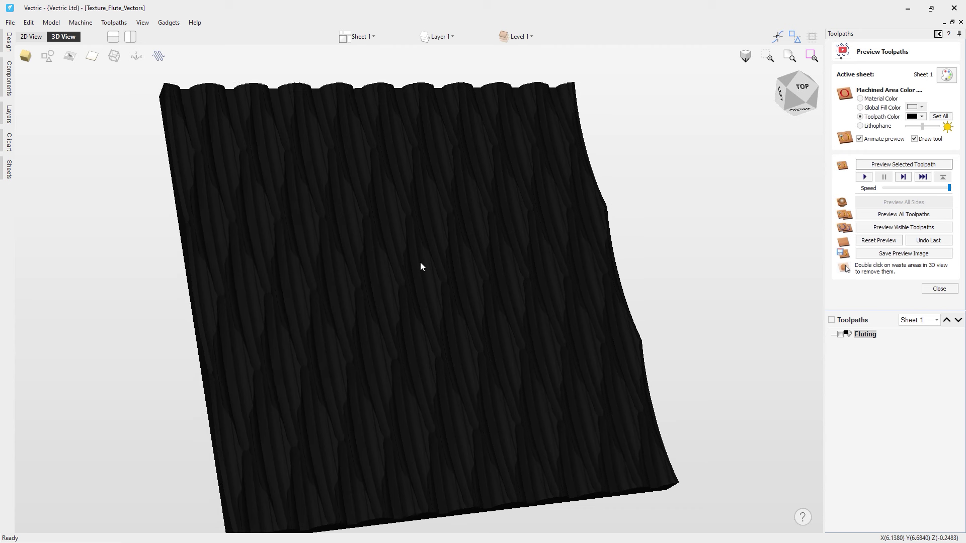
scroll(420, 263, down, 2)
Close the texture file and open Seat_Flute_Vectors.crv from the Fluting_Toolpath_Guide_FILES folder.
click(10, 23)
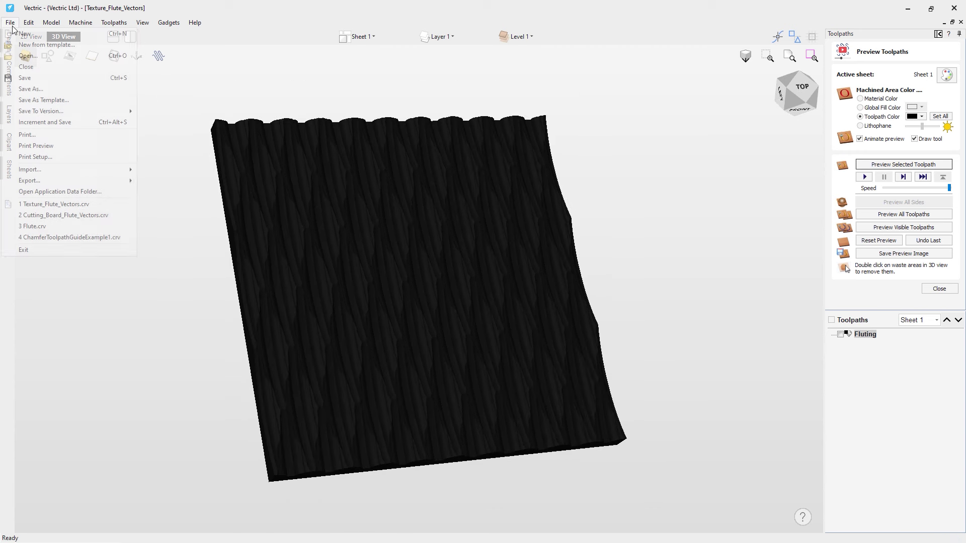
click(52, 69)
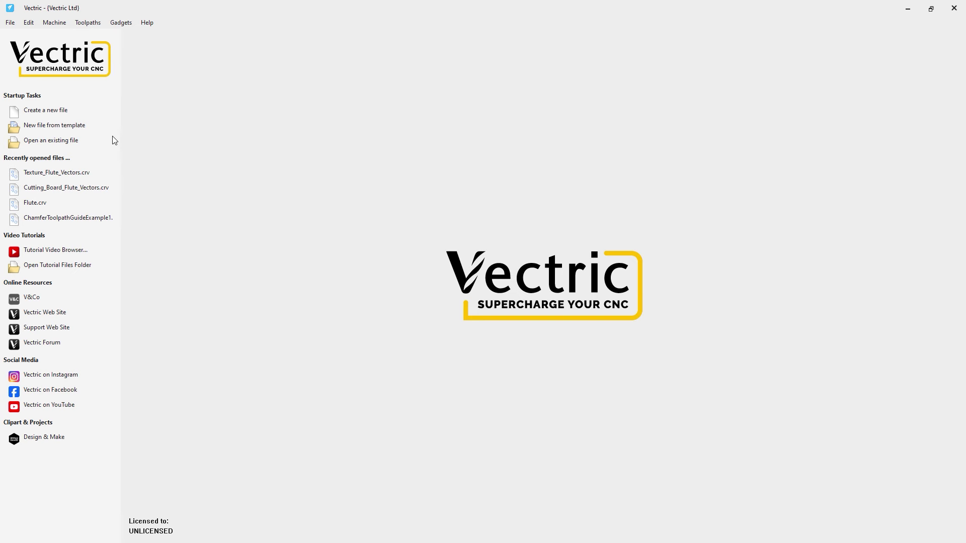
click(67, 141)
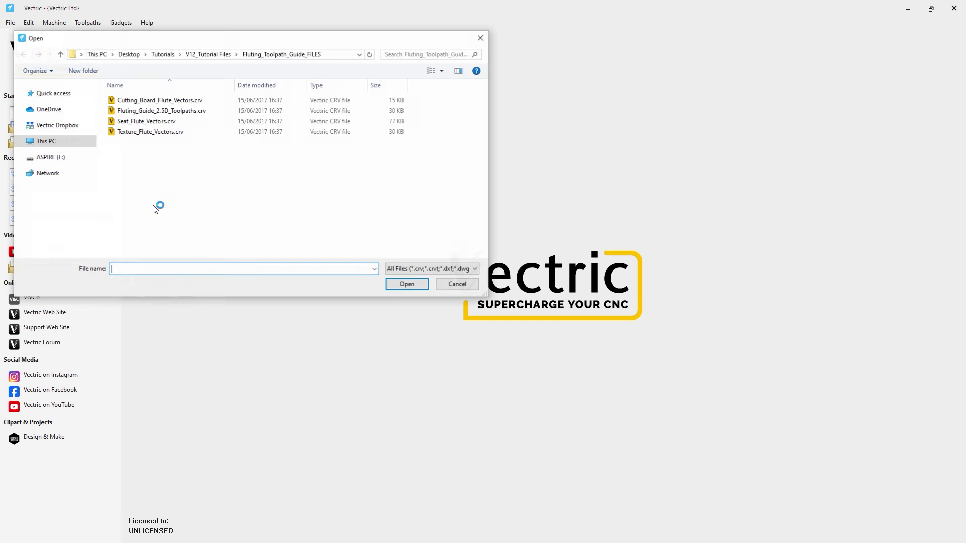
double_click(160, 124)
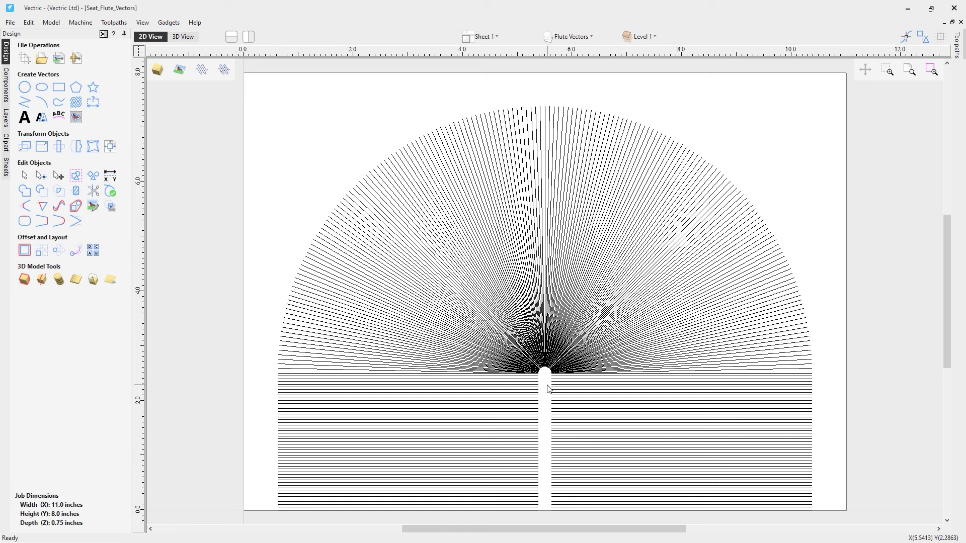
Bring up the toolpath commands for the seat job, review its material setup and accept the settings.
click(103, 34)
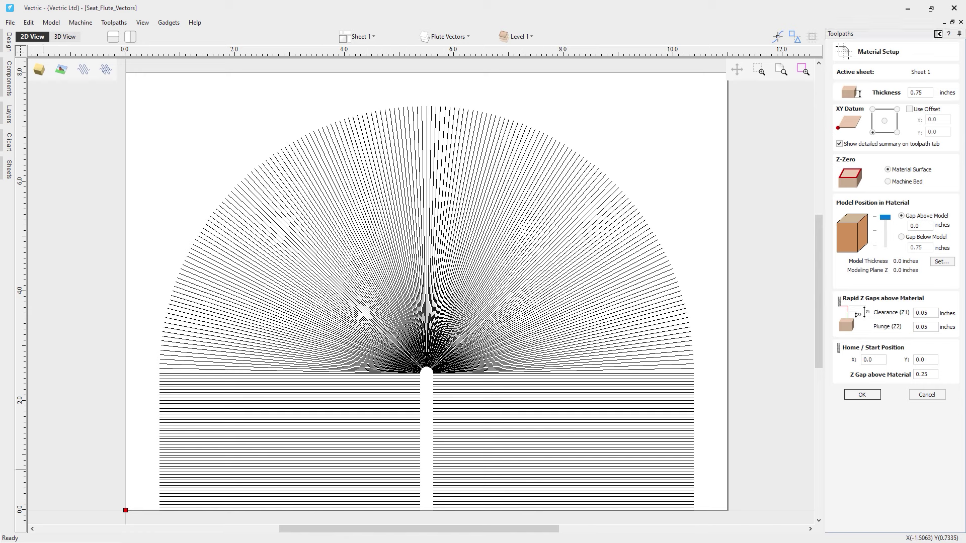
click(935, 374)
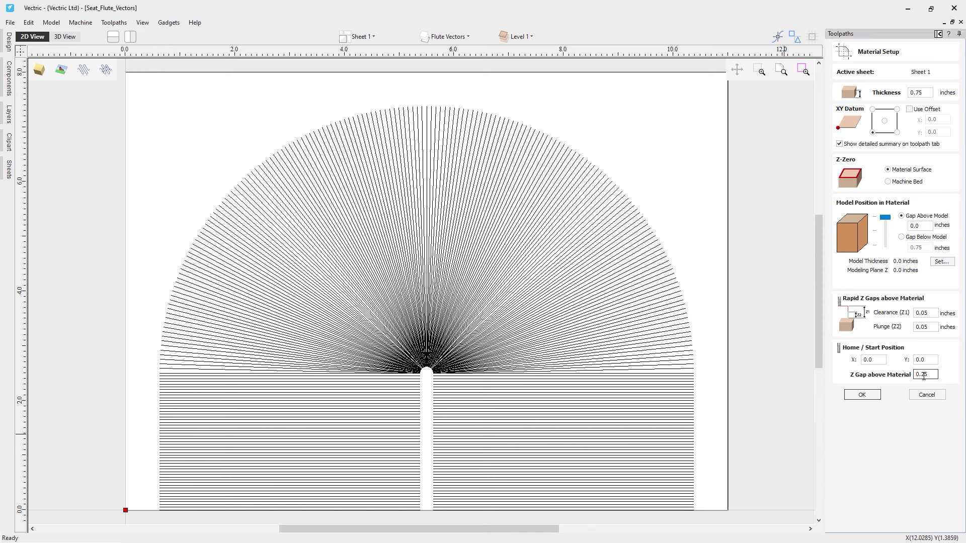
click(875, 395)
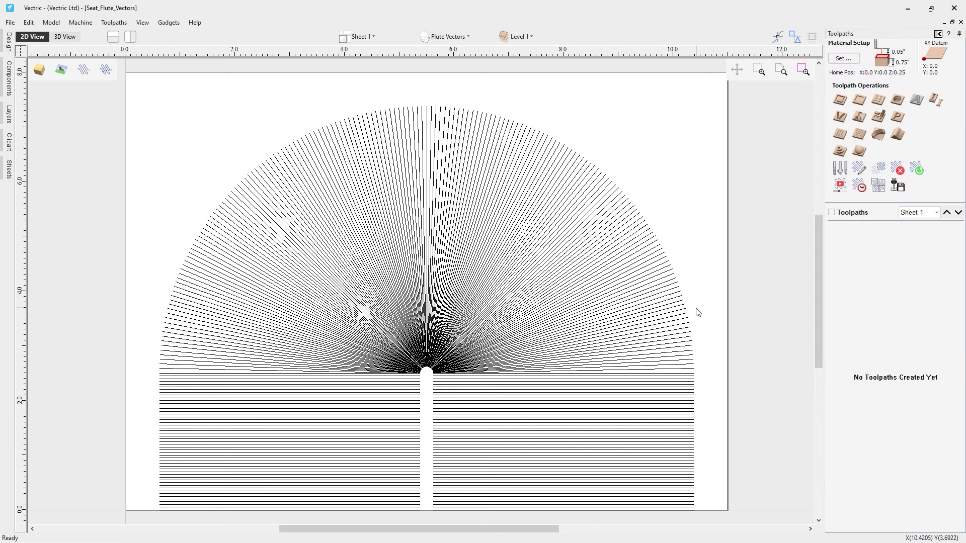
Select all the seat vectors and set up a fluting toolpath with a 0.3-inch flute depth and the End Mill (1/4").
key(ctrl+a)
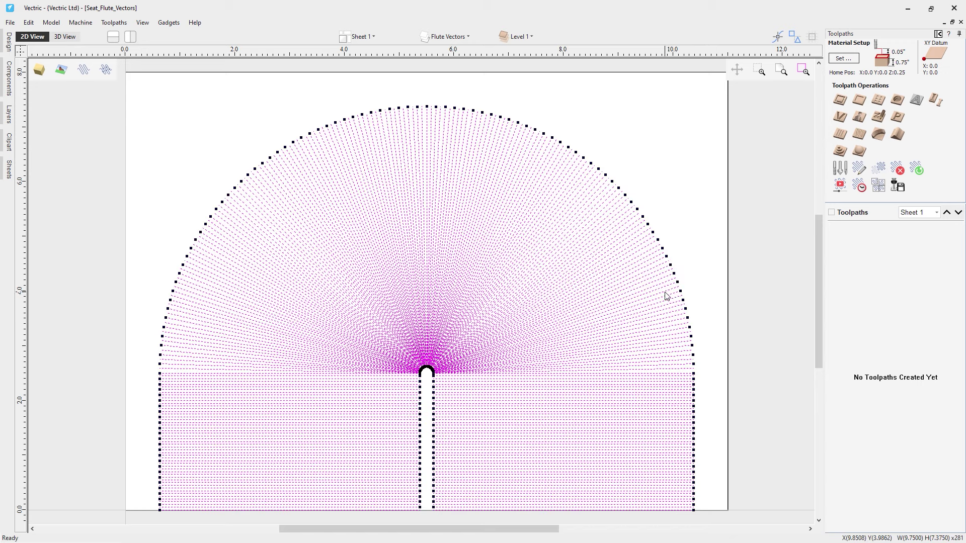
click(840, 133)
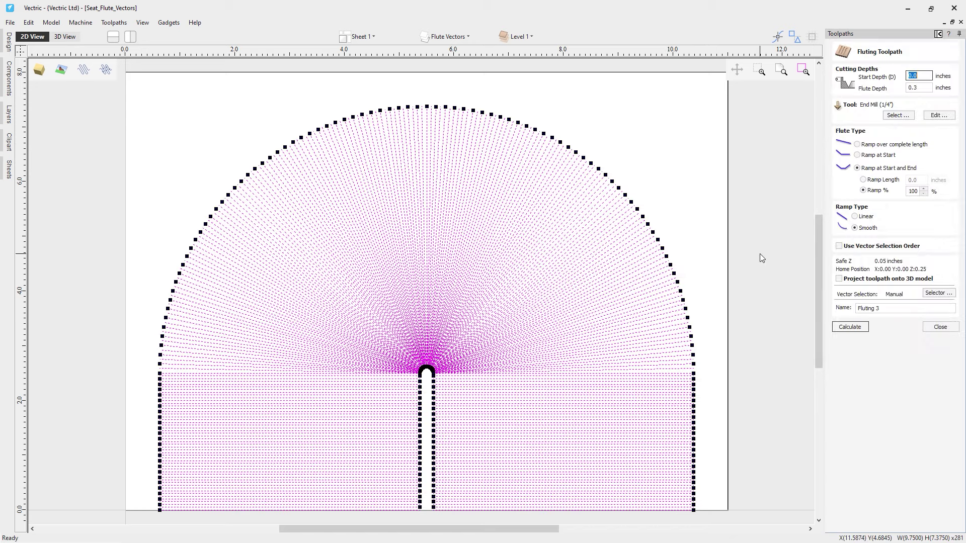
click(924, 87)
click(898, 115)
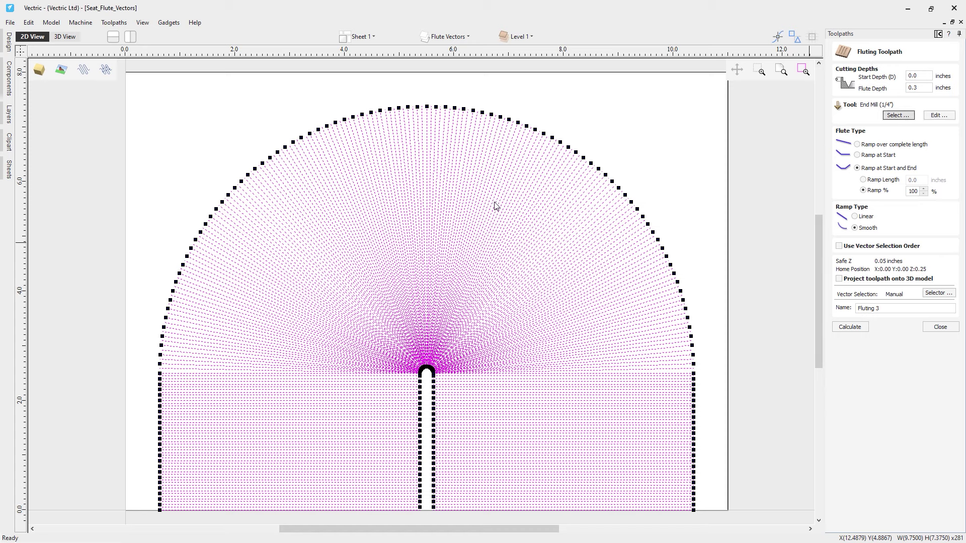
click(329, 192)
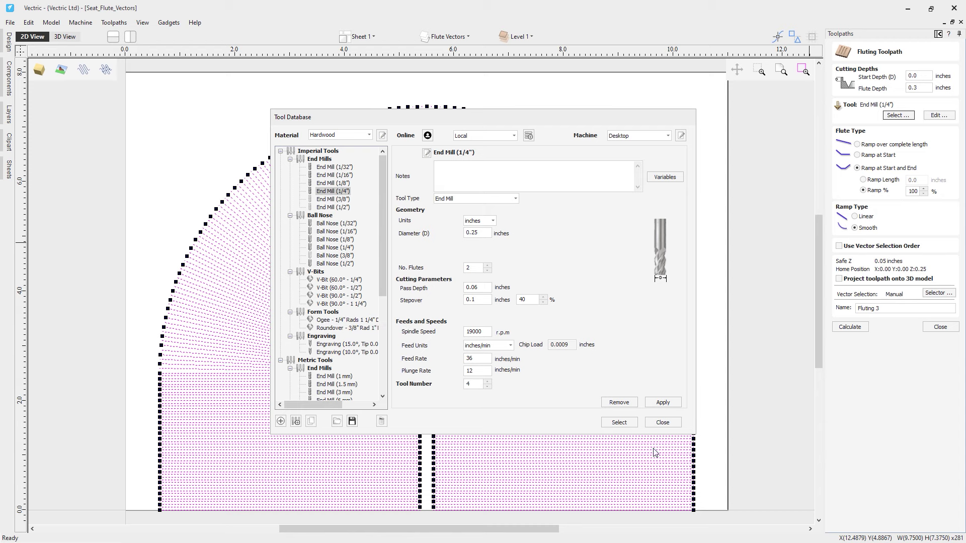
click(619, 422)
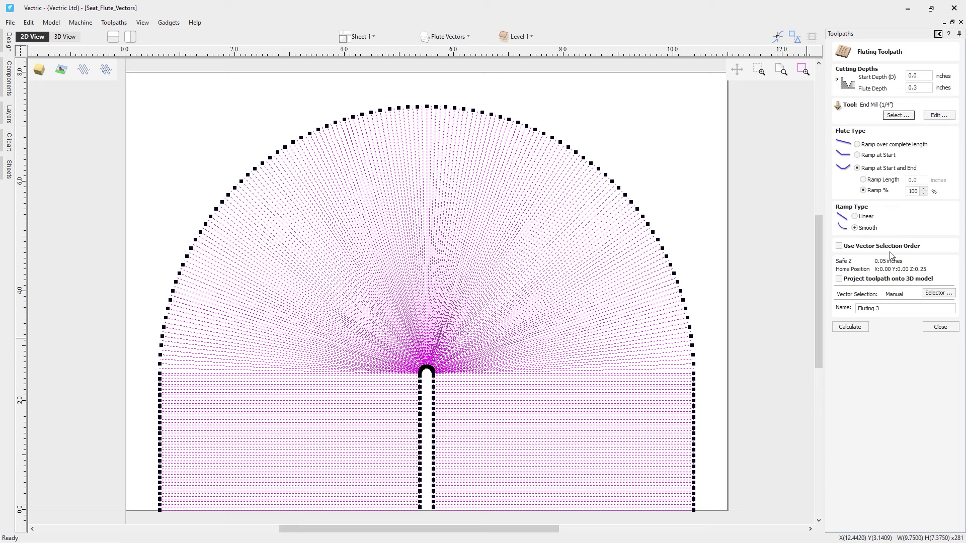
Name the seat toolpath Fluting and calculate it.
click(897, 308)
key(BackSpace)
key(BackSpace)
click(857, 328)
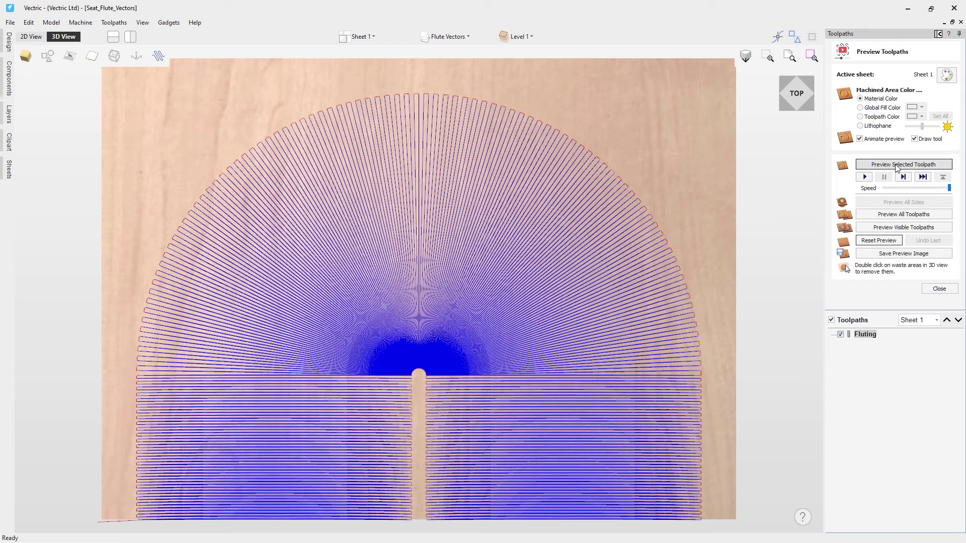
Preview the seat's Fluting toolpath and inspect the carved hollow from an angle.
click(895, 165)
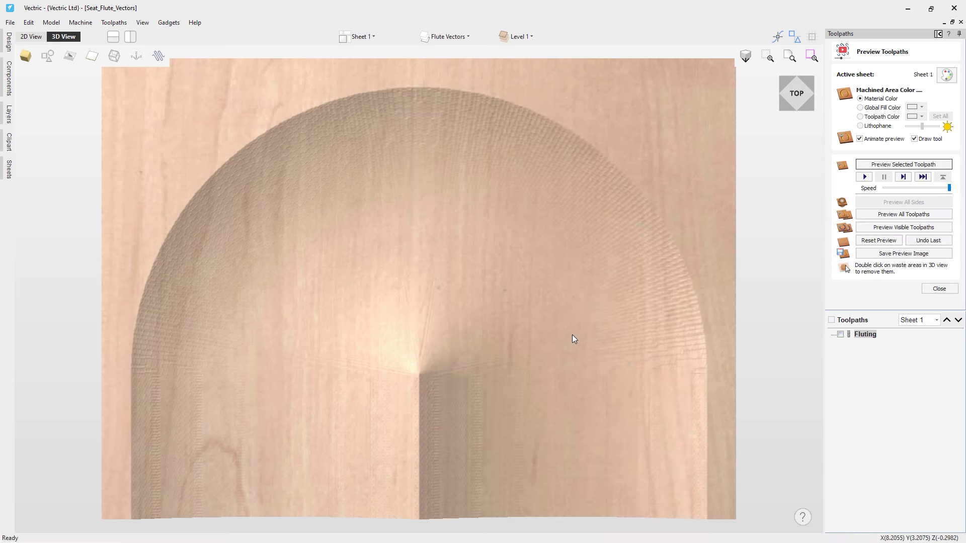
drag(427, 444, 422, 242)
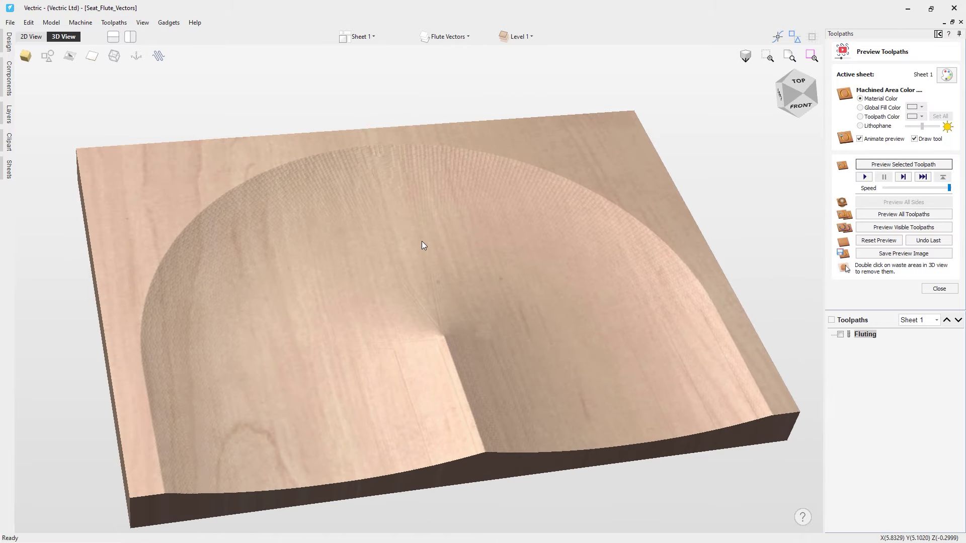
scroll(421, 240, down, 2)
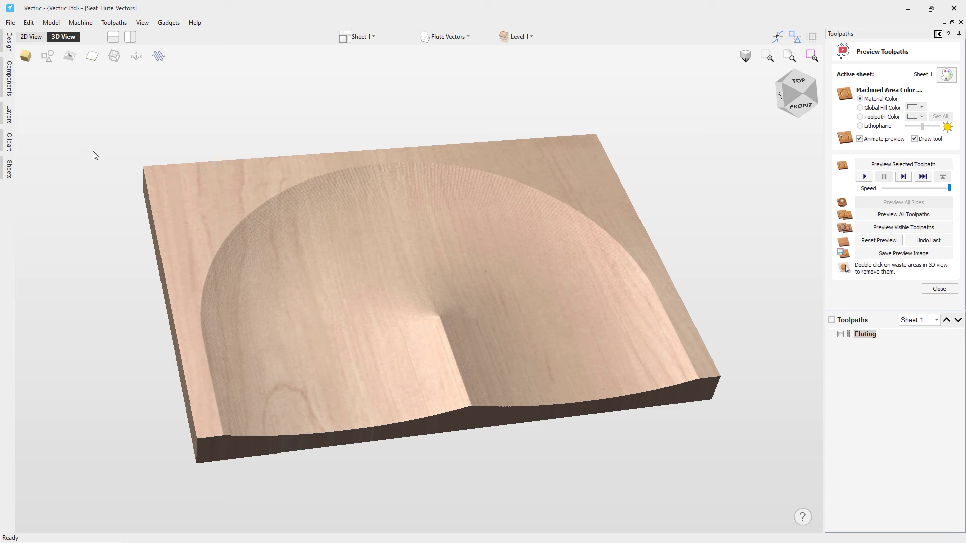
Save a copy of the seat file as Seat_Flute_Vectors_Finished.crv in the same folder.
click(10, 22)
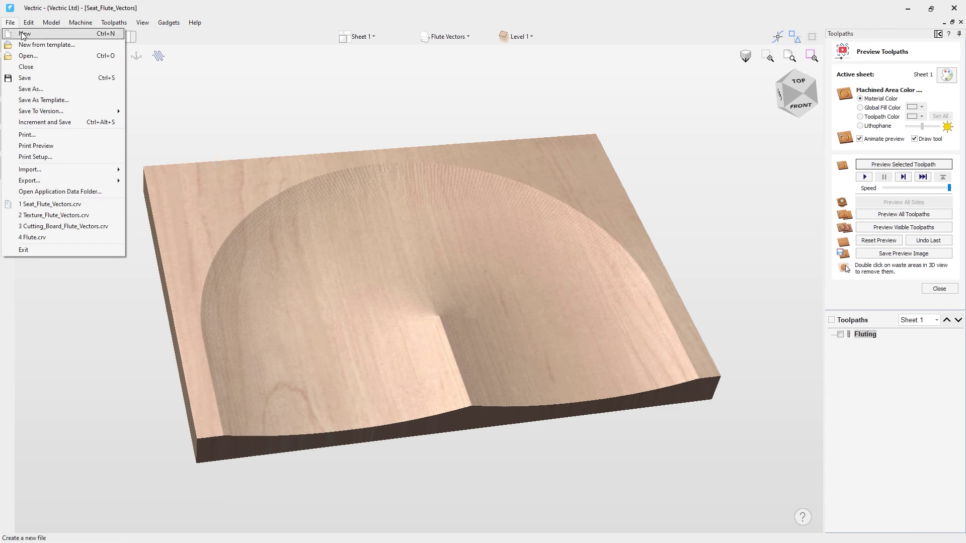
click(50, 92)
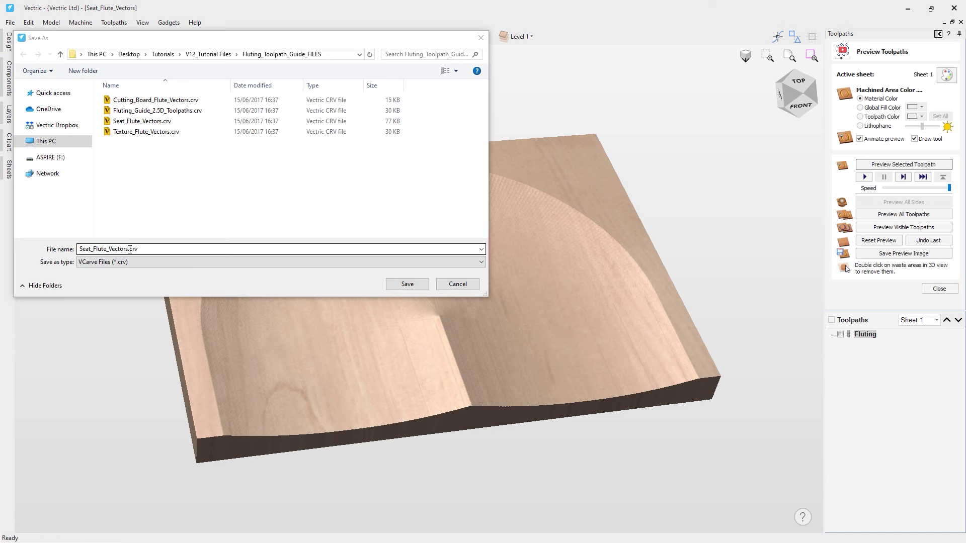
text(_)
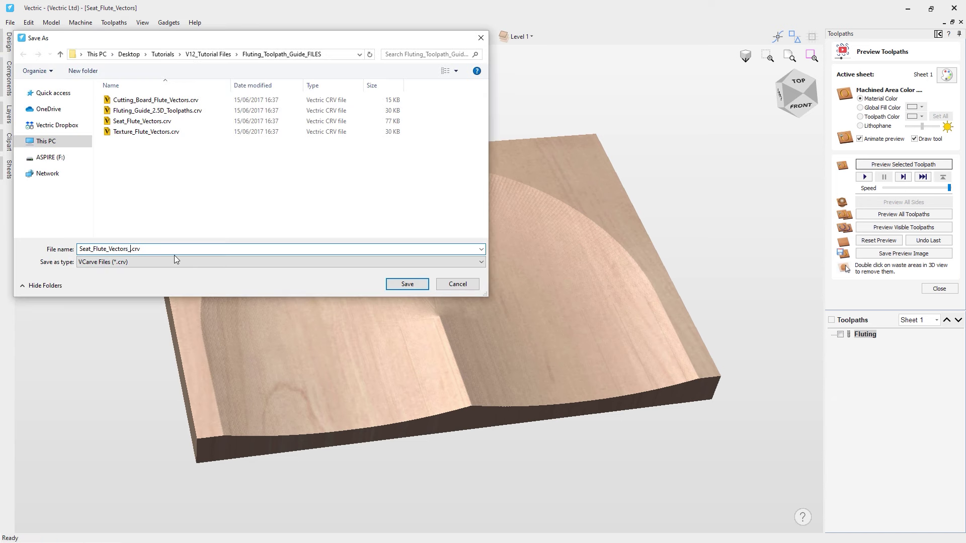
text(Finished)
key(Return)
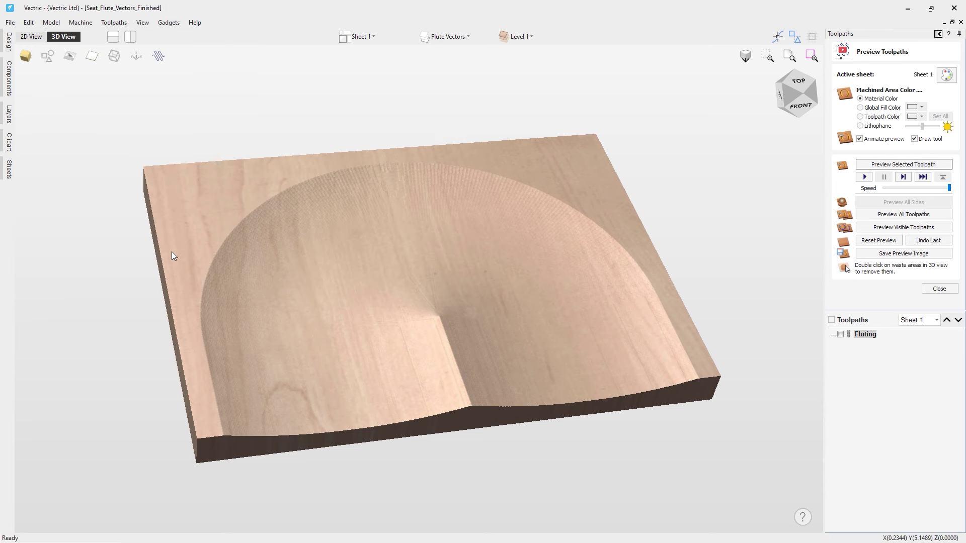